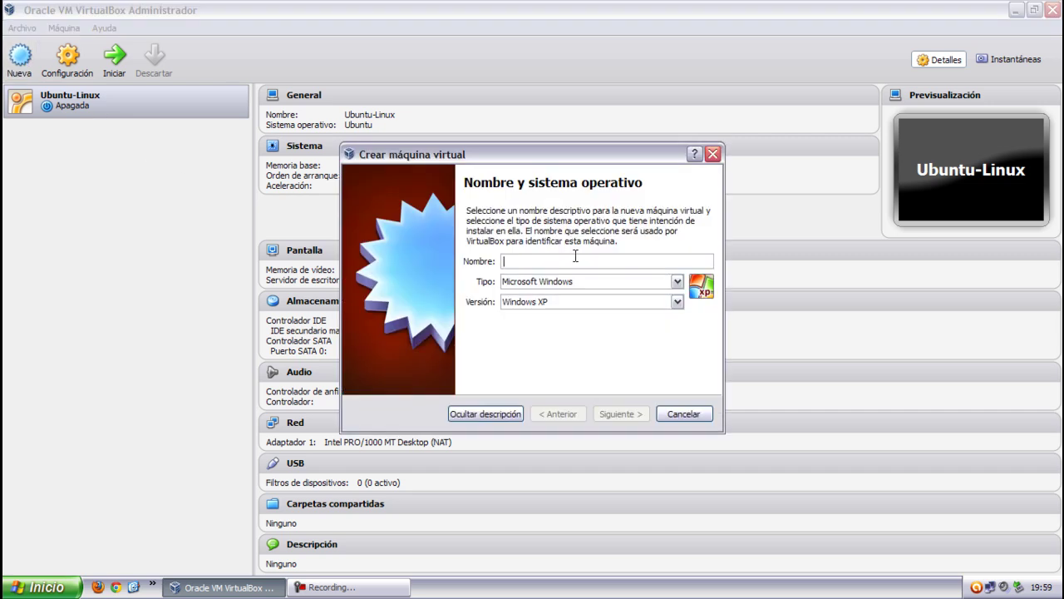
Name the VM 'Windows XP', keep type Microsoft Windows, pick version Windows XP, and continue.
text(Windows XP)
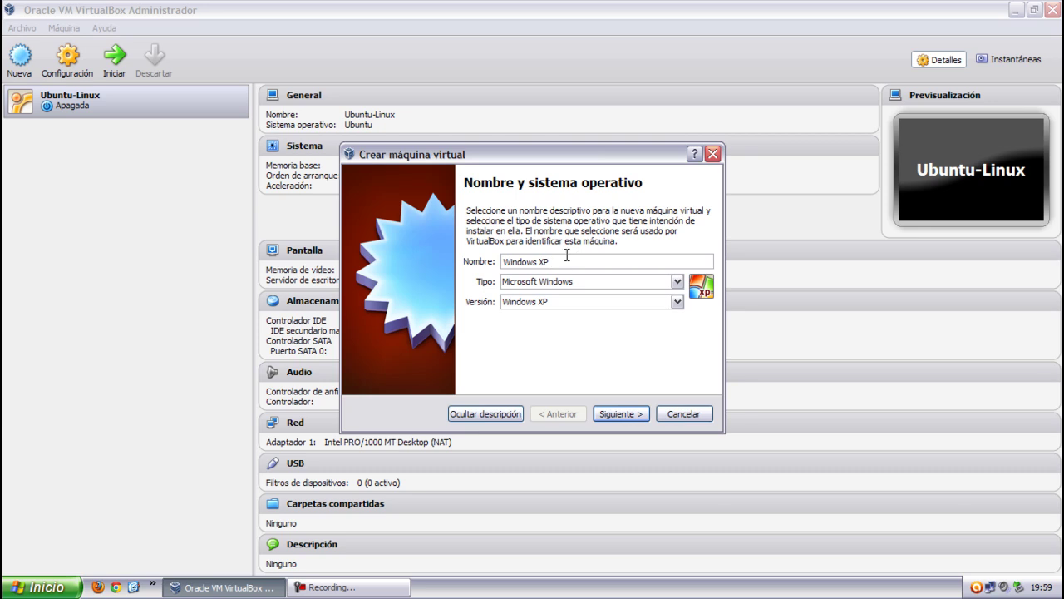
click(574, 283)
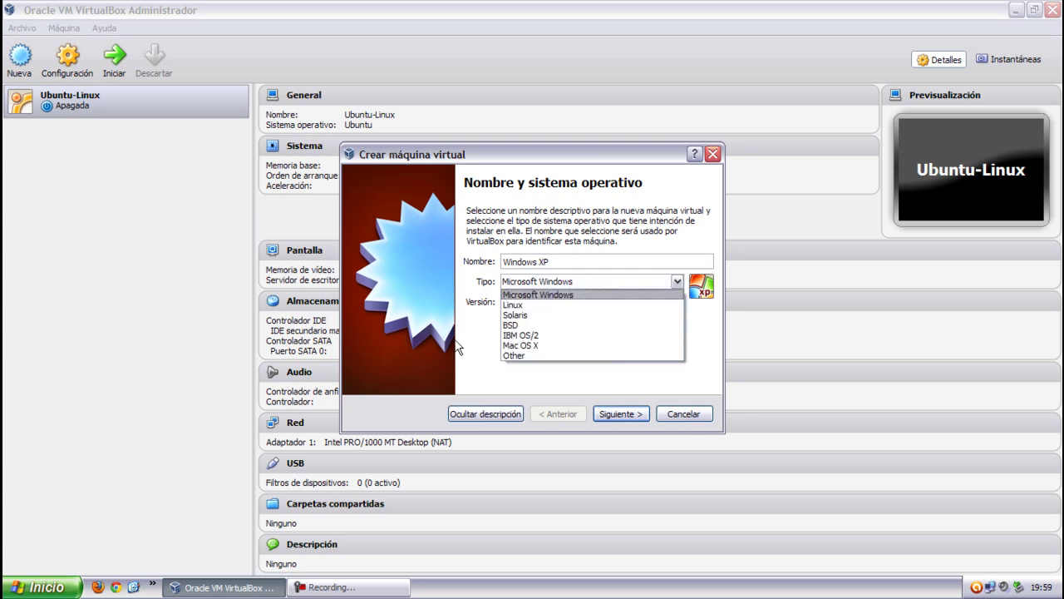
click(547, 283)
click(550, 302)
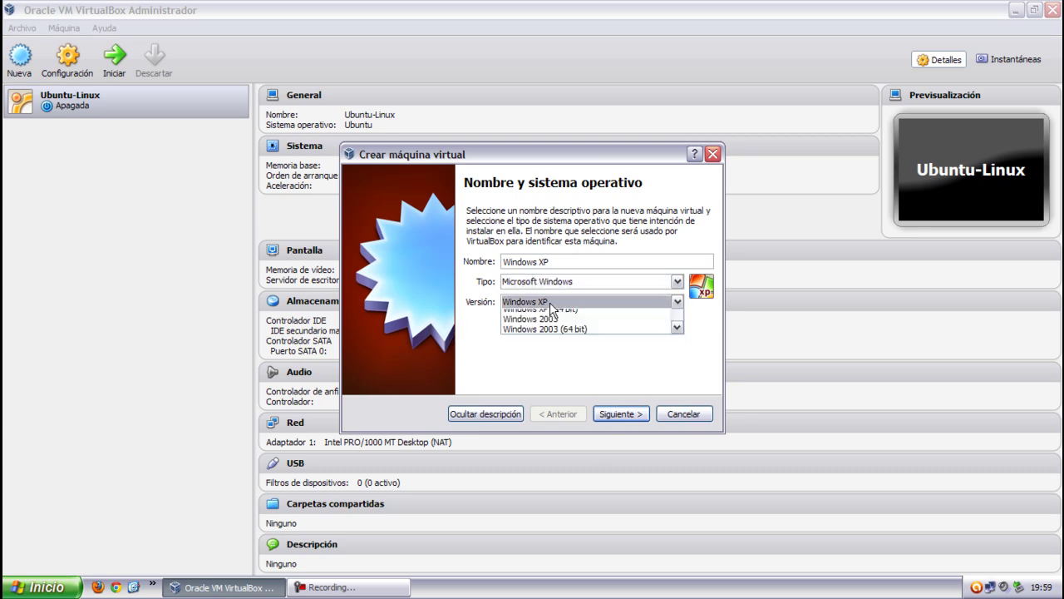
click(638, 364)
click(584, 301)
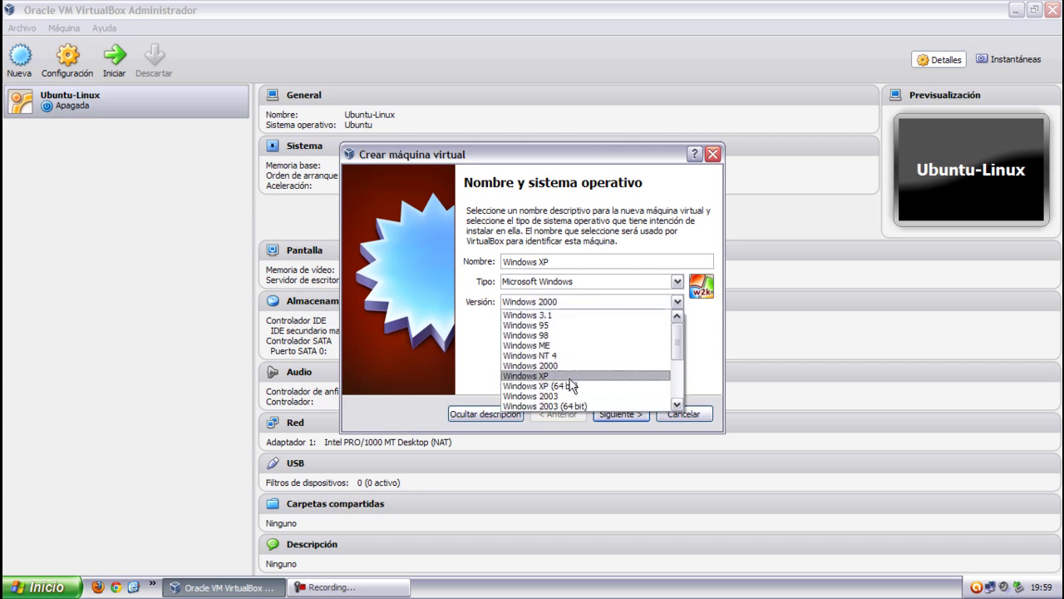
click(570, 376)
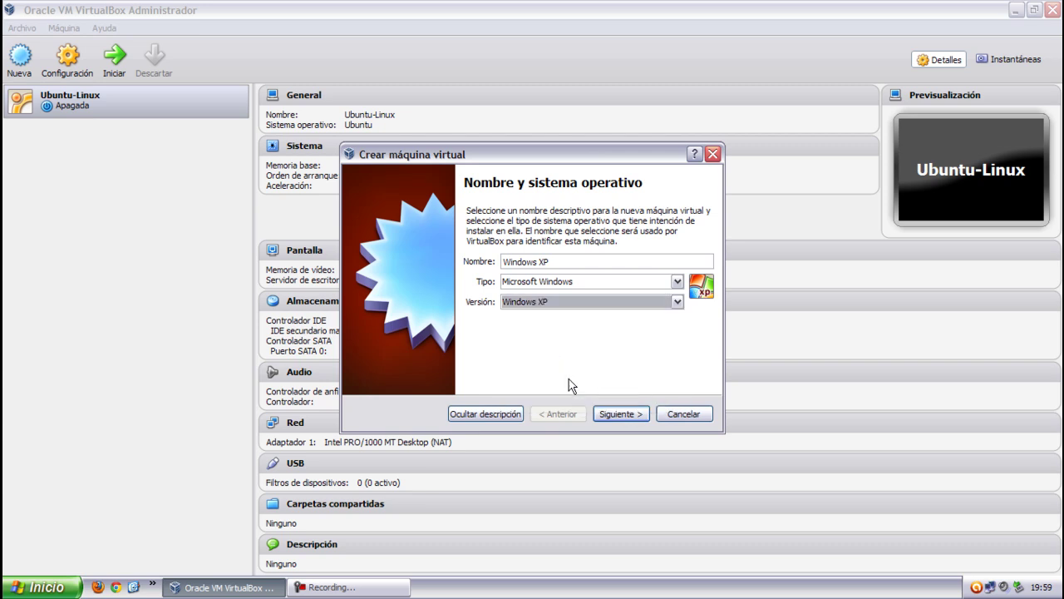
click(622, 413)
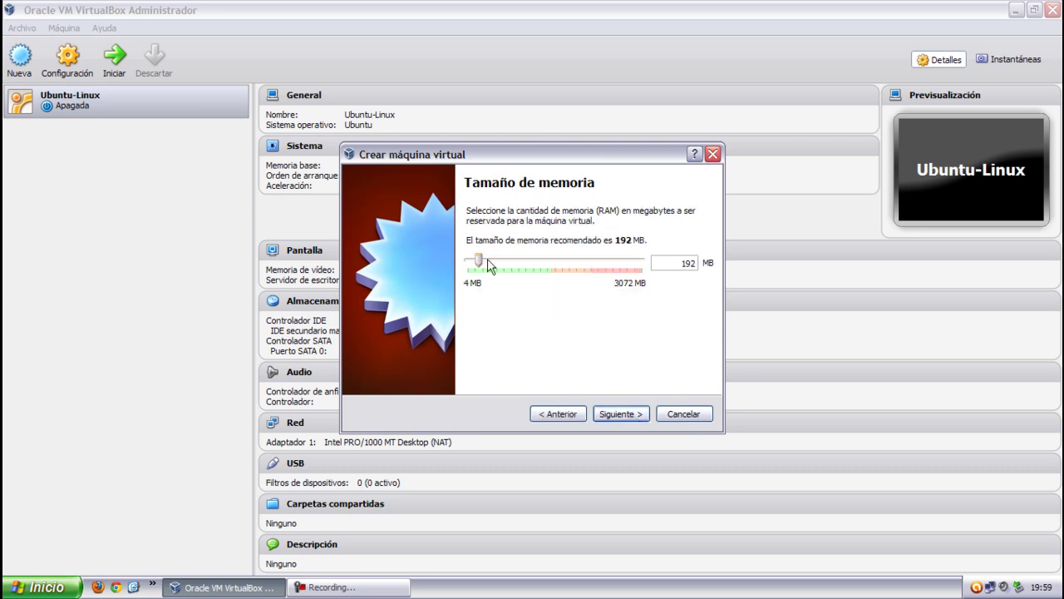
Set the memory slider to 1598 MB and proceed to the hard disk page.
drag(476, 265, 665, 271)
click(526, 590)
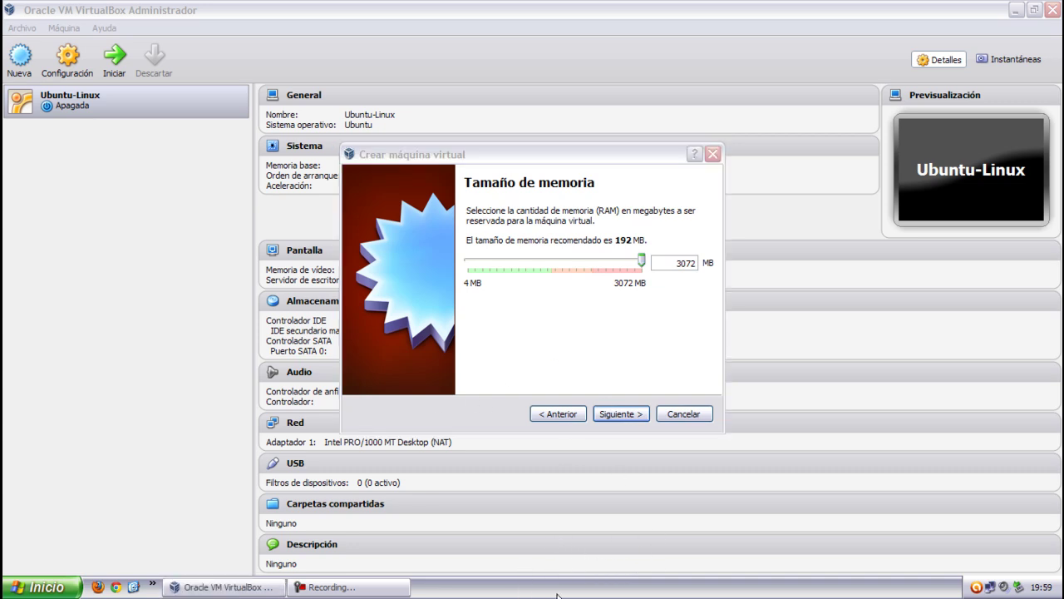
drag(642, 261, 558, 275)
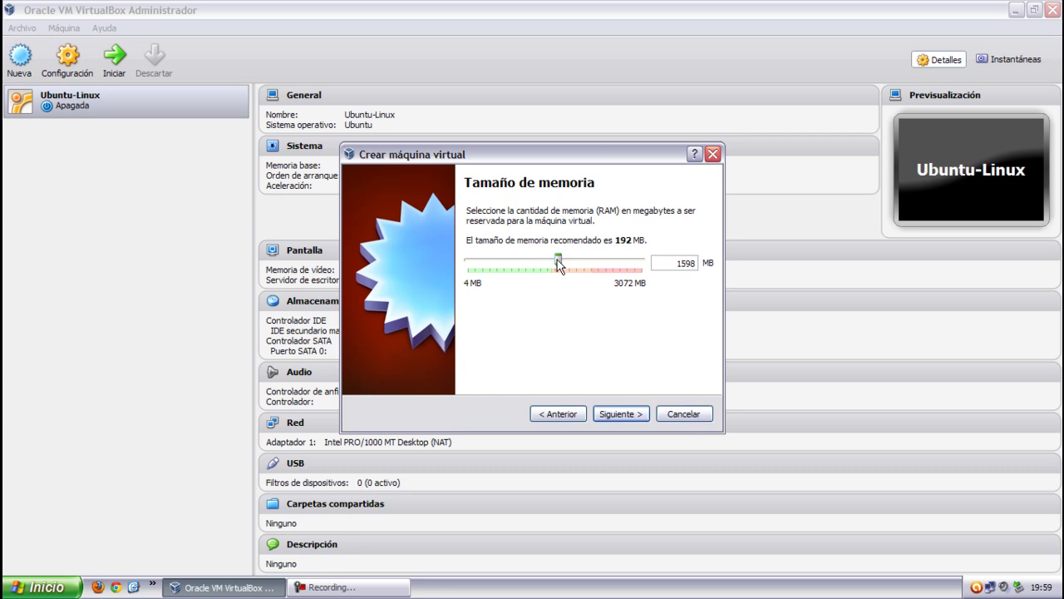
click(622, 414)
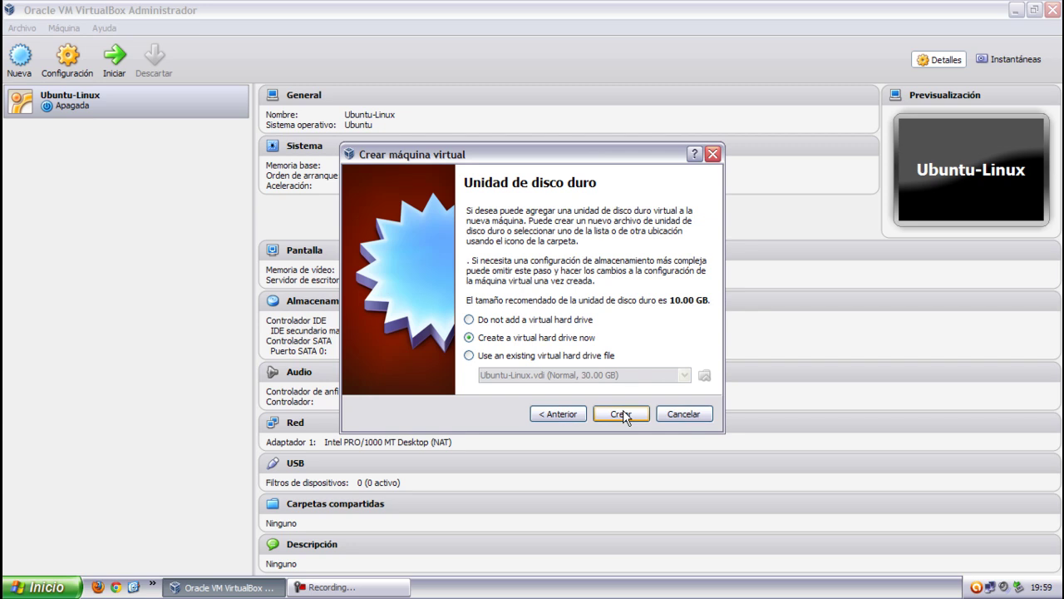
In expert view, create a 20.33 GB dynamically allocated VDI disk to finish the machine.
click(622, 414)
click(552, 428)
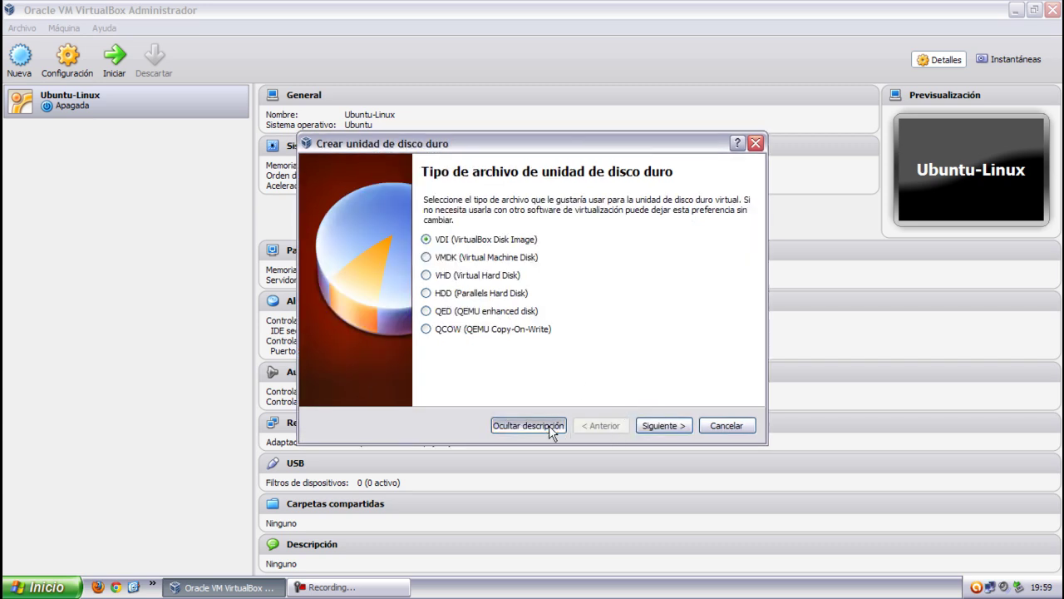
drag(585, 232, 601, 235)
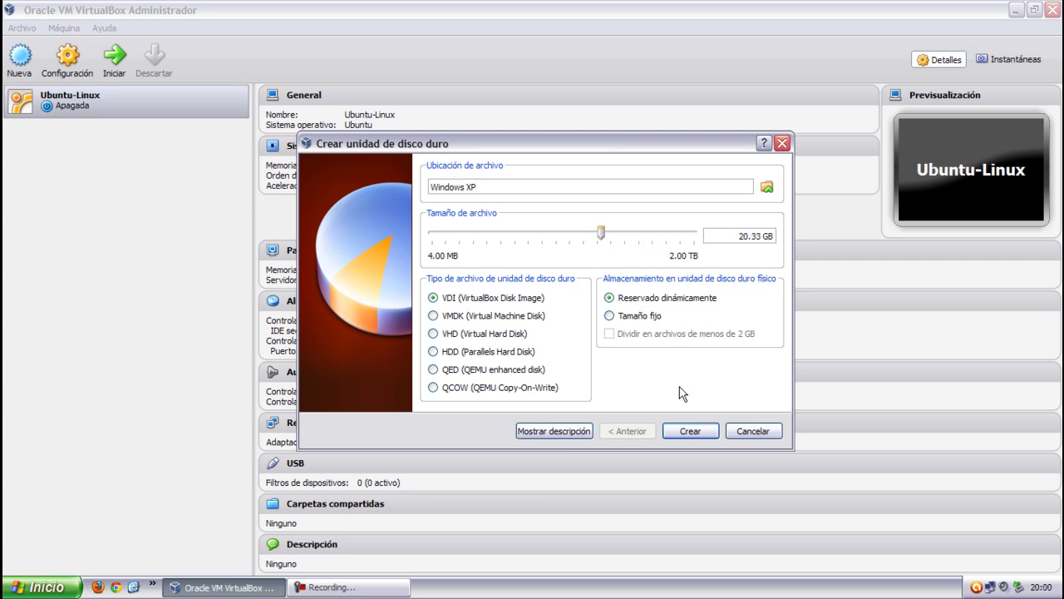
click(701, 430)
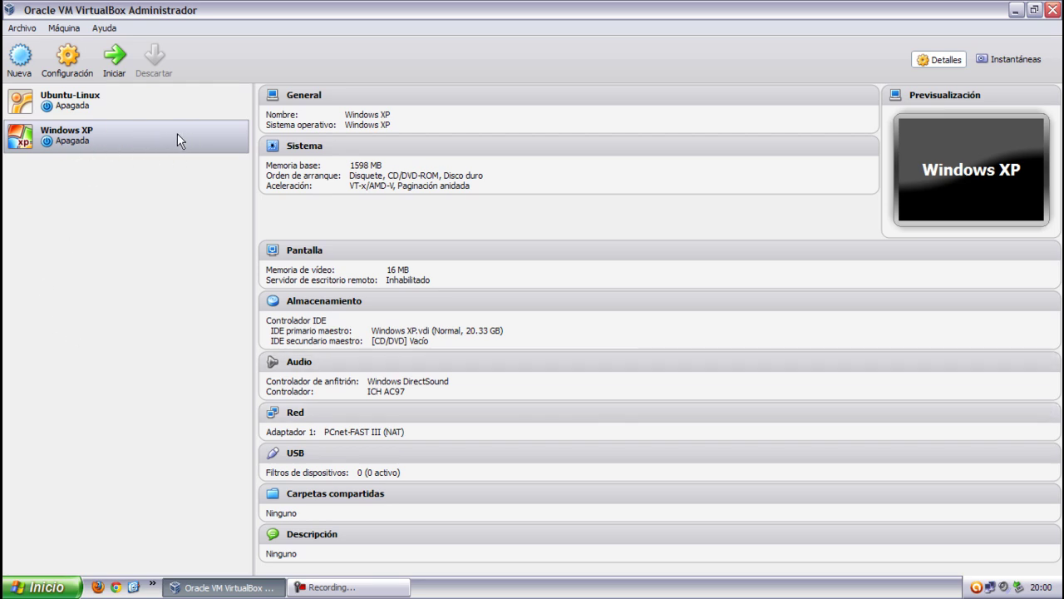
Start the Windows XP machine and browse for a startup disc image into the desktop's personal folder.
double_click(133, 140)
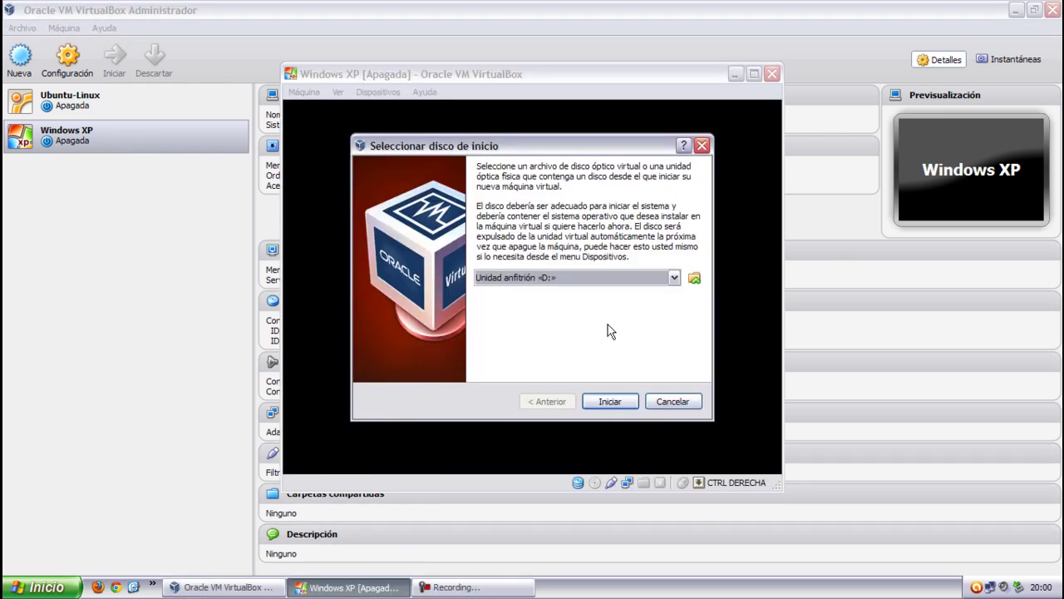
click(695, 279)
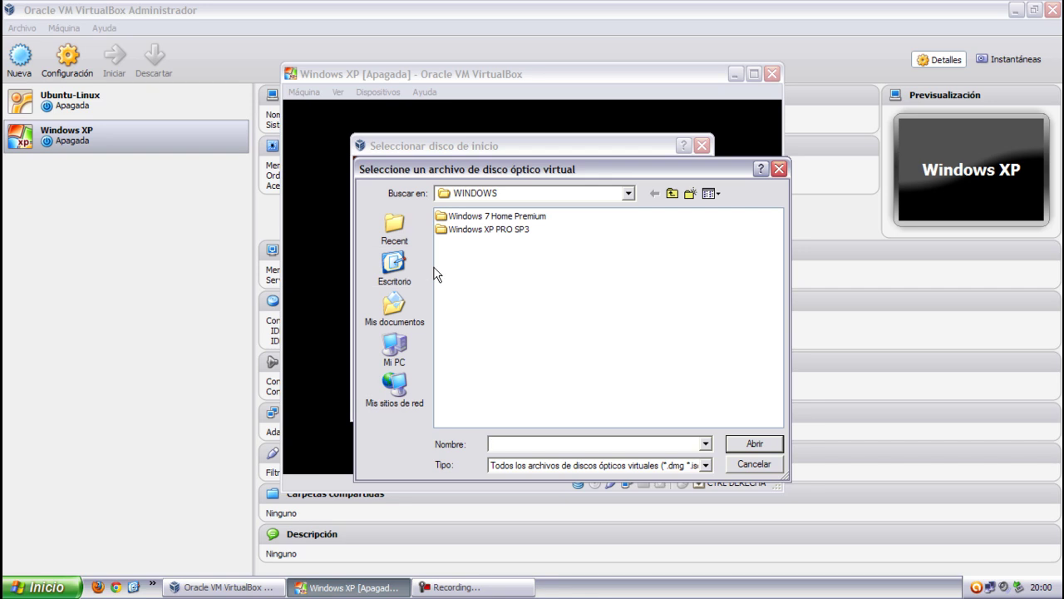
click(395, 345)
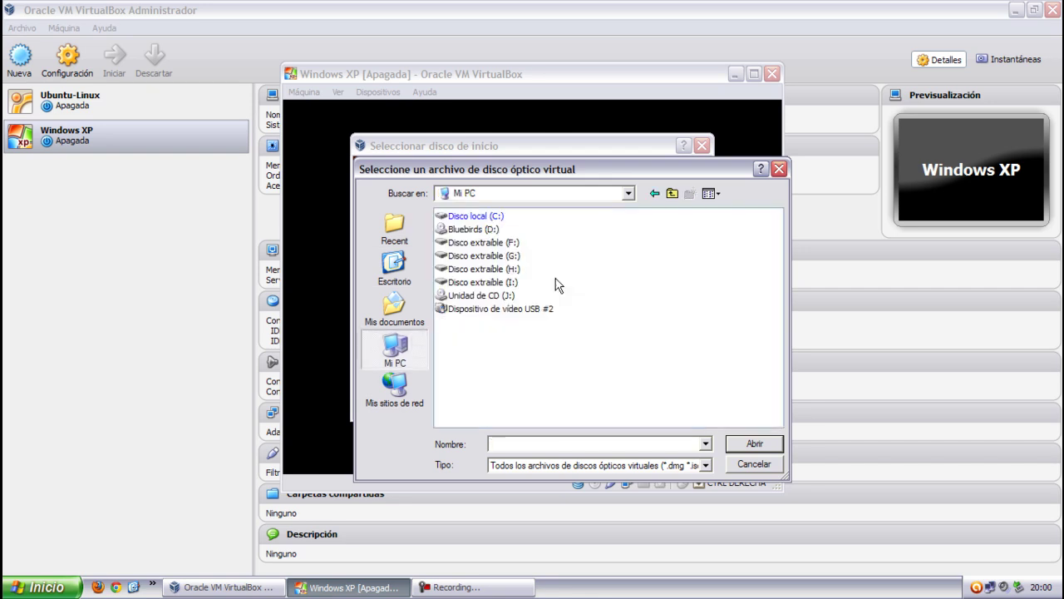
click(515, 257)
click(499, 242)
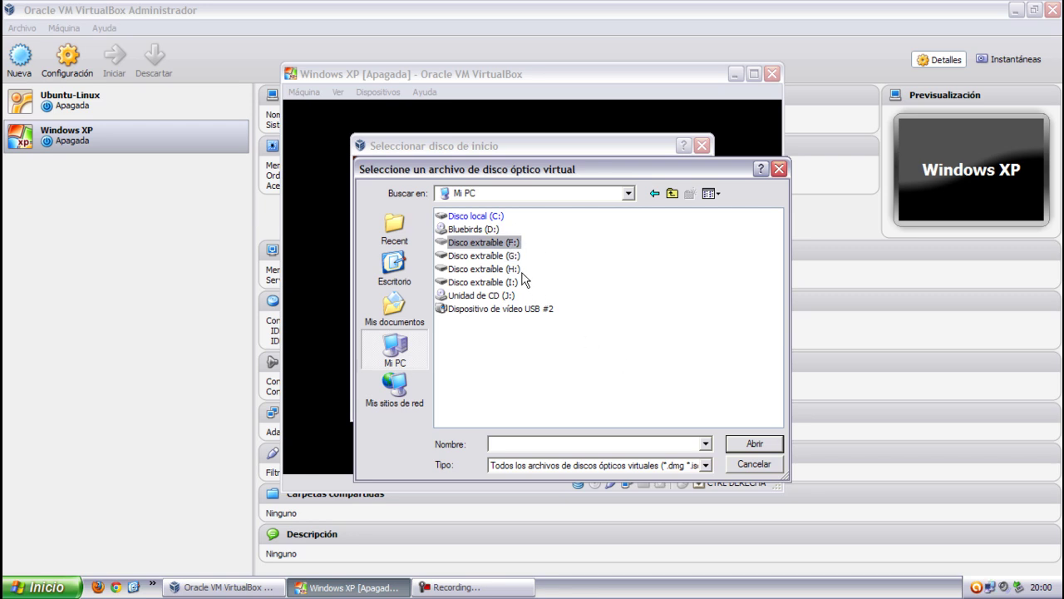
click(397, 279)
double_click(470, 257)
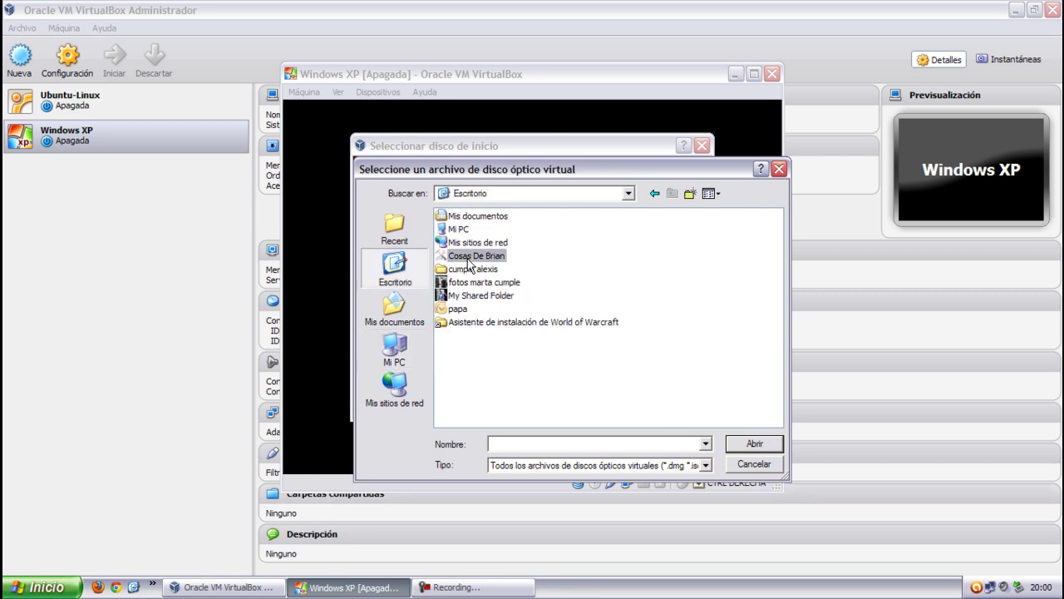
From programas > WINDOWS > Windows XP PRO SP3, load WXPPROSP3_ES Windows XP PRO XP3.iso and start.
double_click(654, 256)
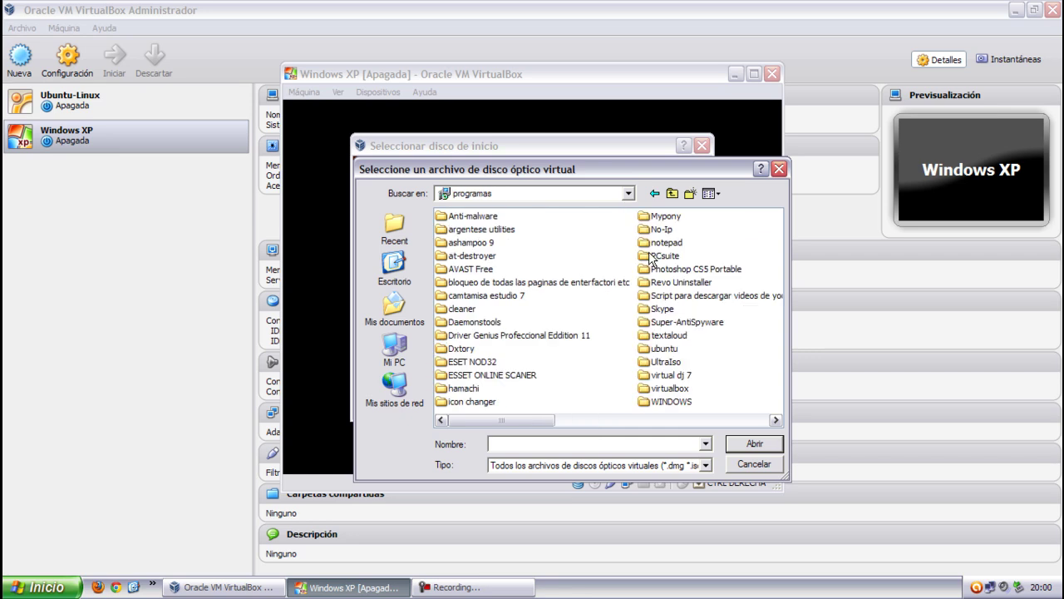
scroll(659, 402, down, 3)
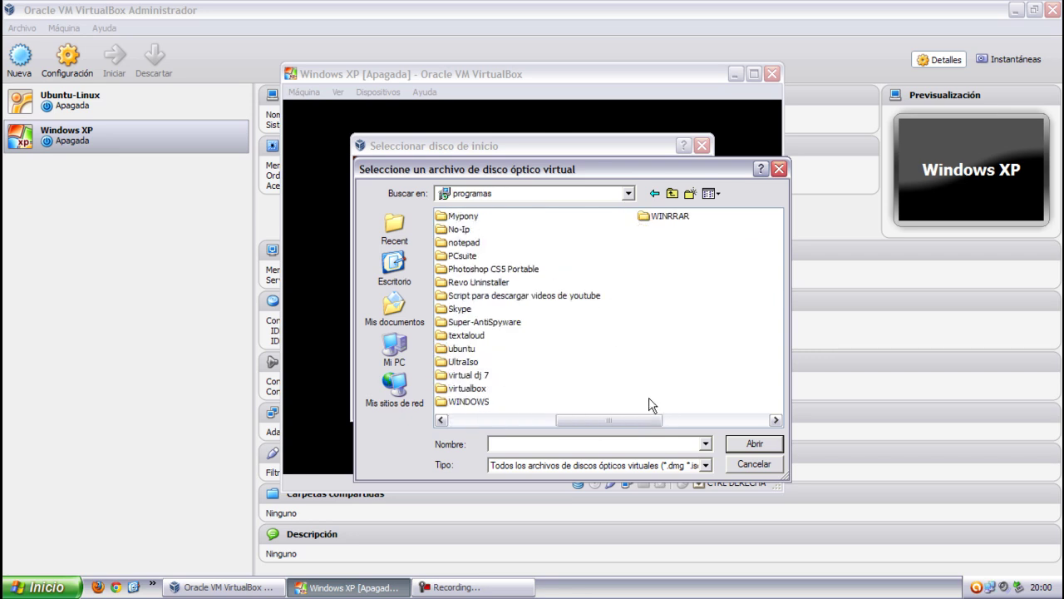
double_click(466, 401)
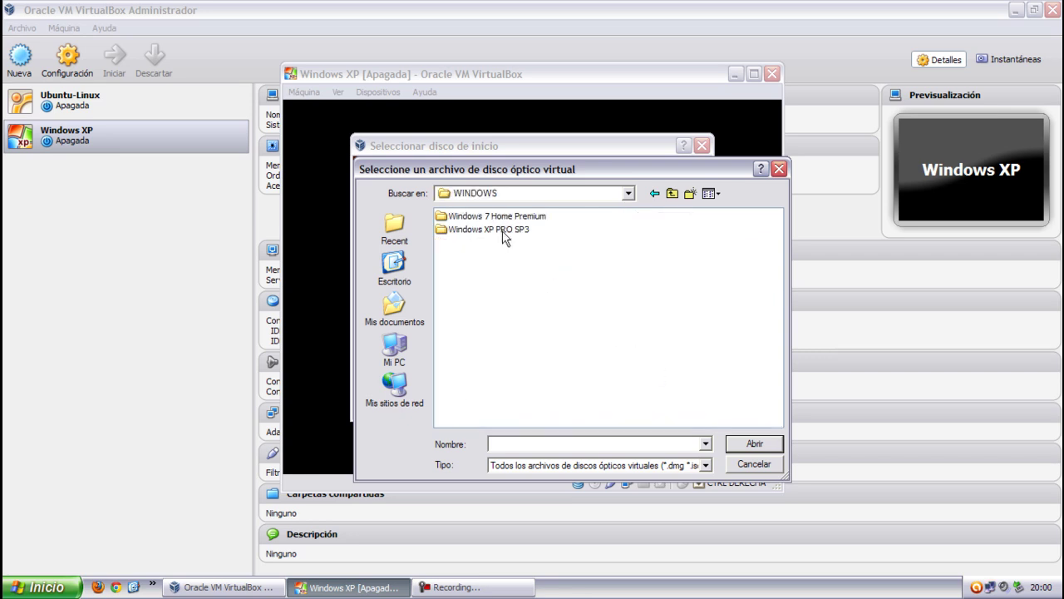
double_click(504, 232)
click(512, 219)
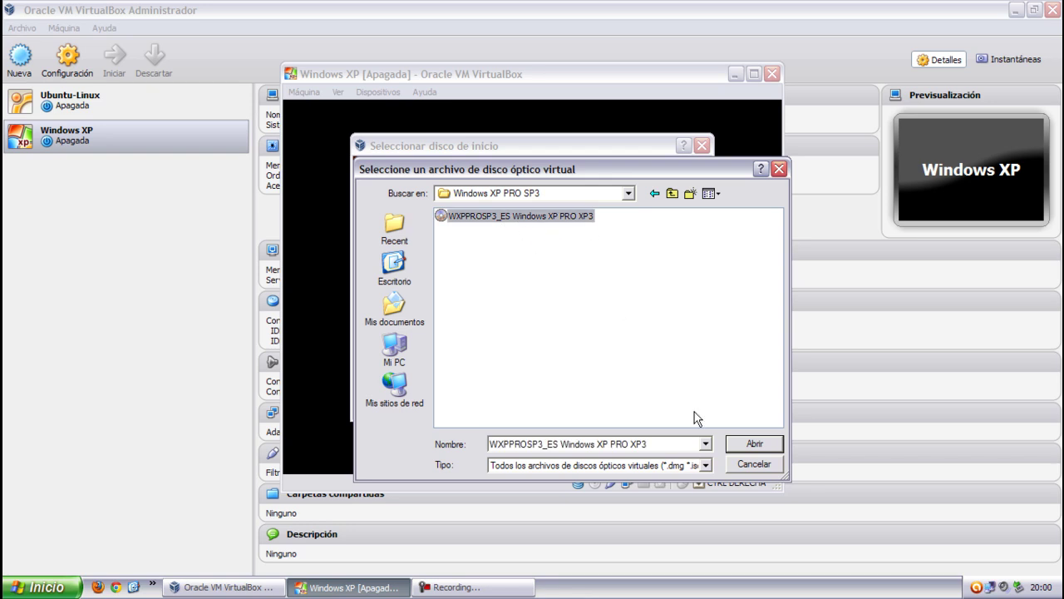
click(753, 445)
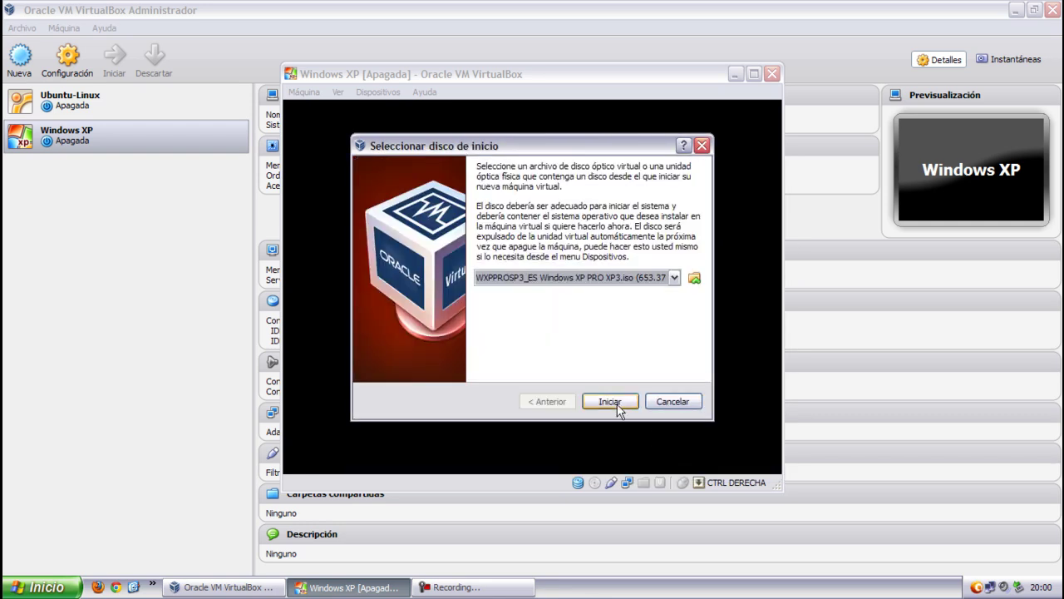
click(619, 409)
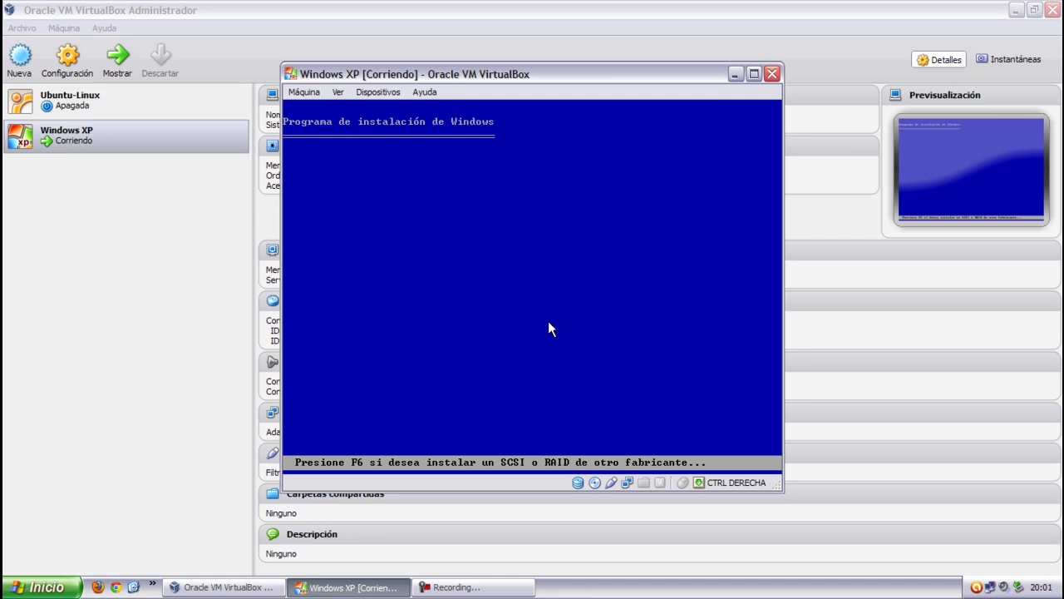
Toggle the VM window to full screen and back, then reposition it while setup loads.
key(ctrl+f)
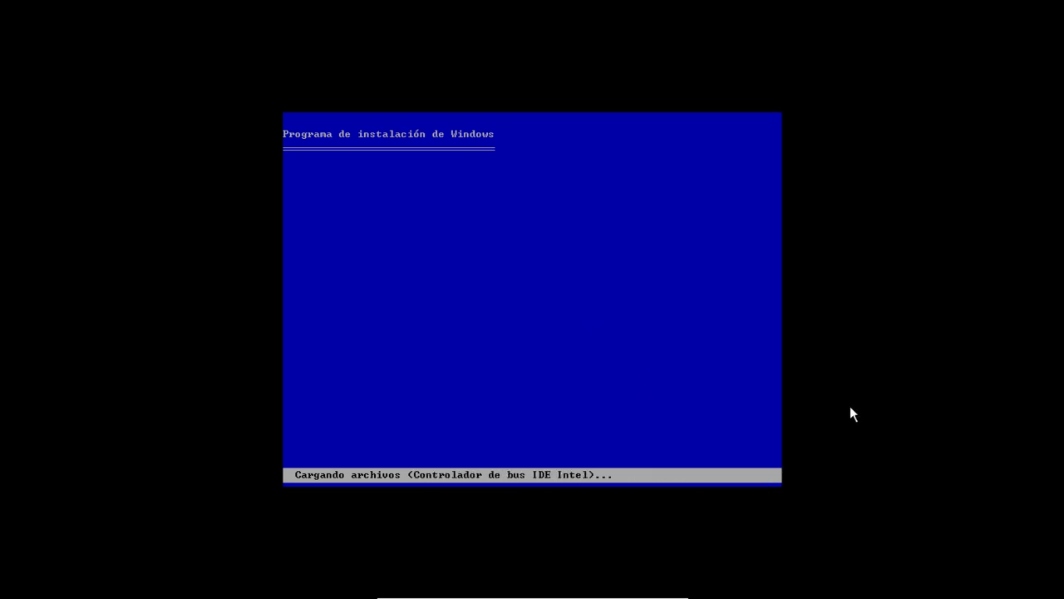
key(alt+Tab)
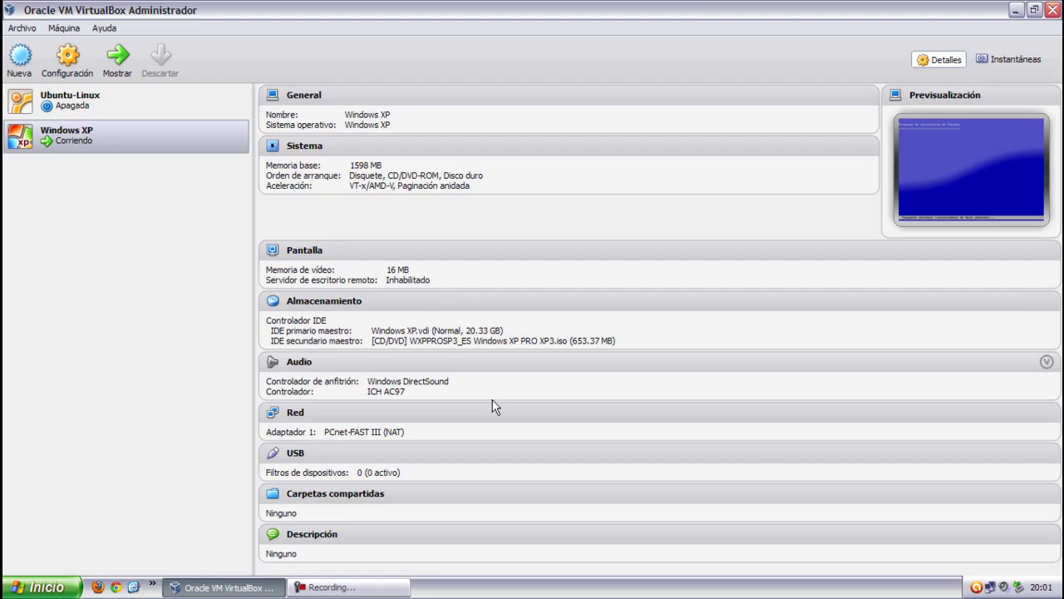
click(432, 587)
drag(834, 480, 831, 434)
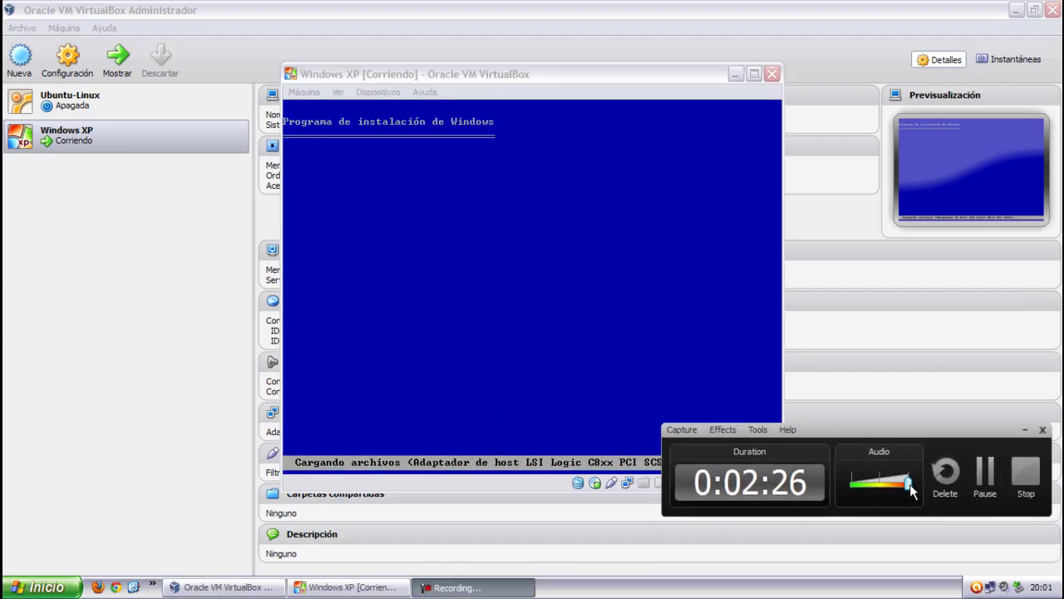
drag(572, 83, 402, 108)
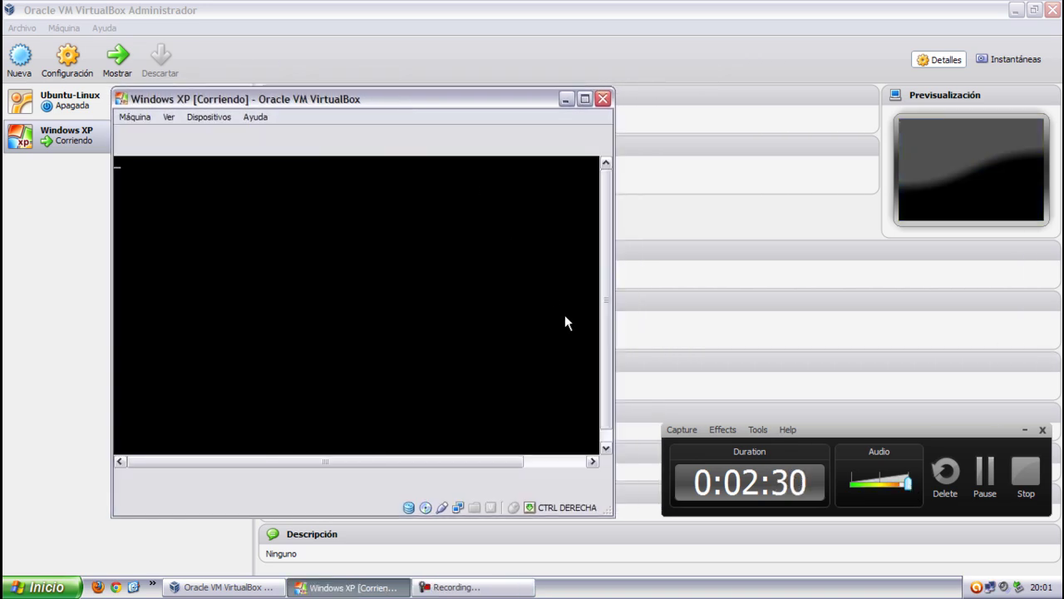
drag(910, 492, 859, 486)
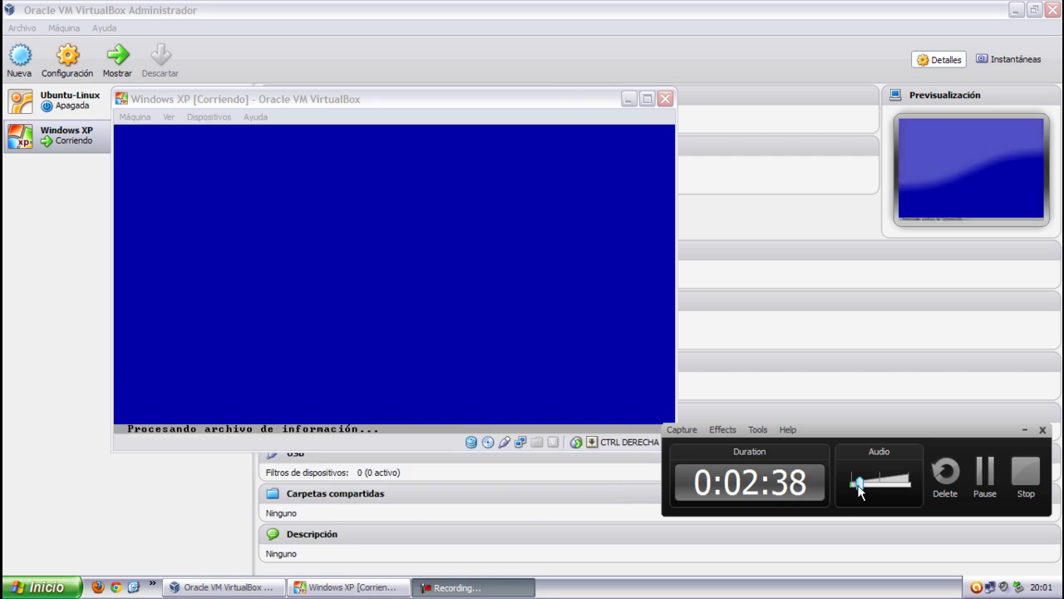
drag(860, 490, 908, 484)
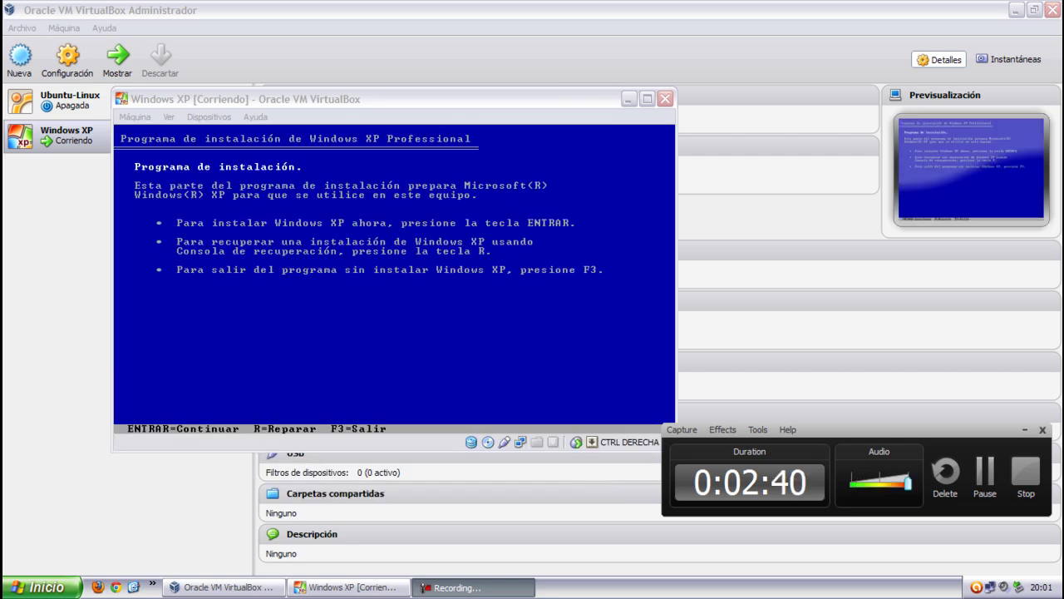
Begin Windows XP installation from the welcome screen and accept the licence agreement with F8.
key(alt+Tab)
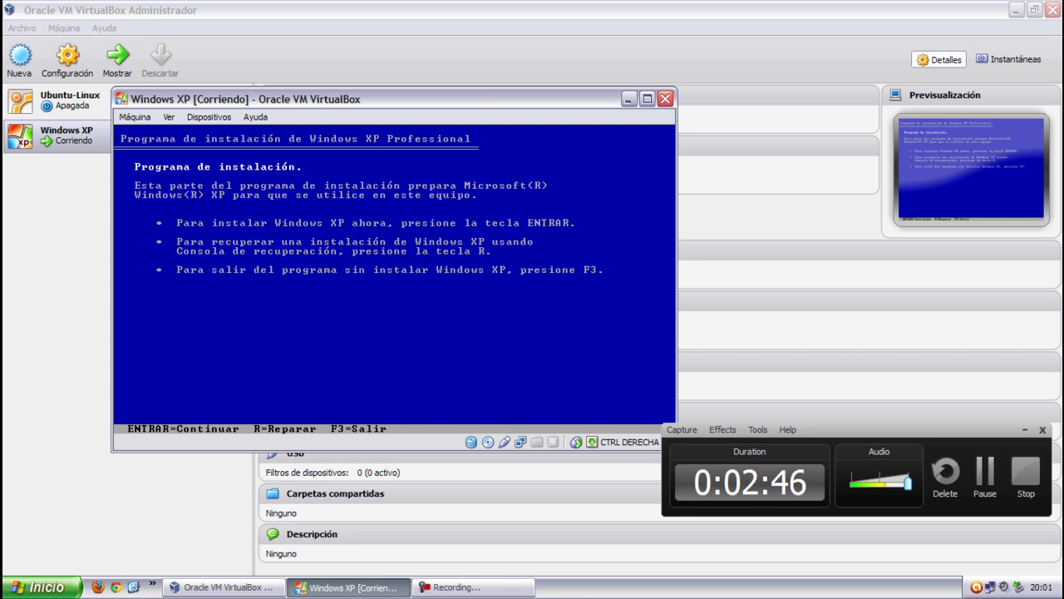
key(Return)
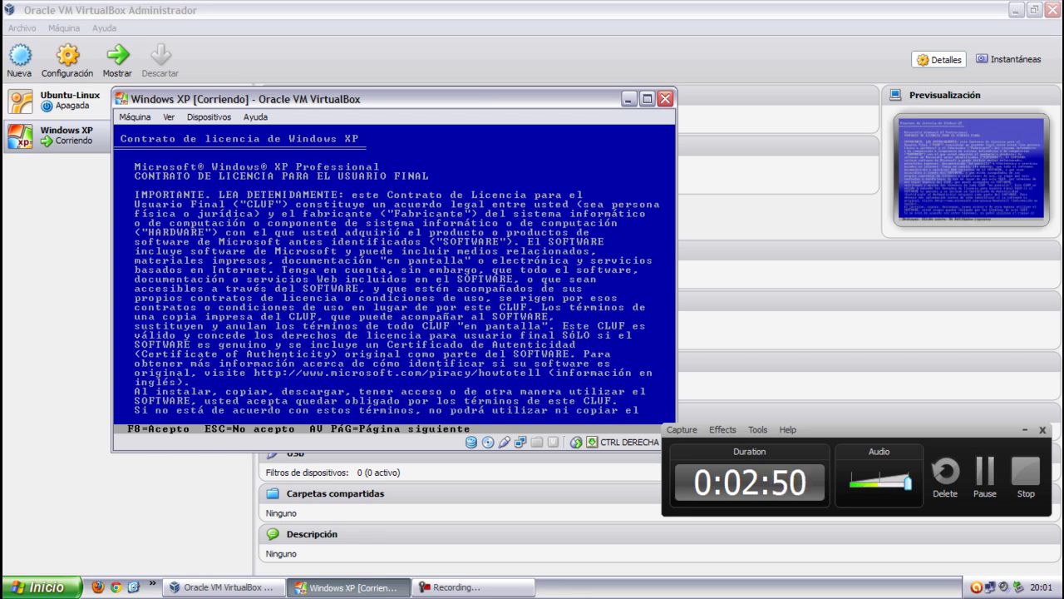
key(F8)
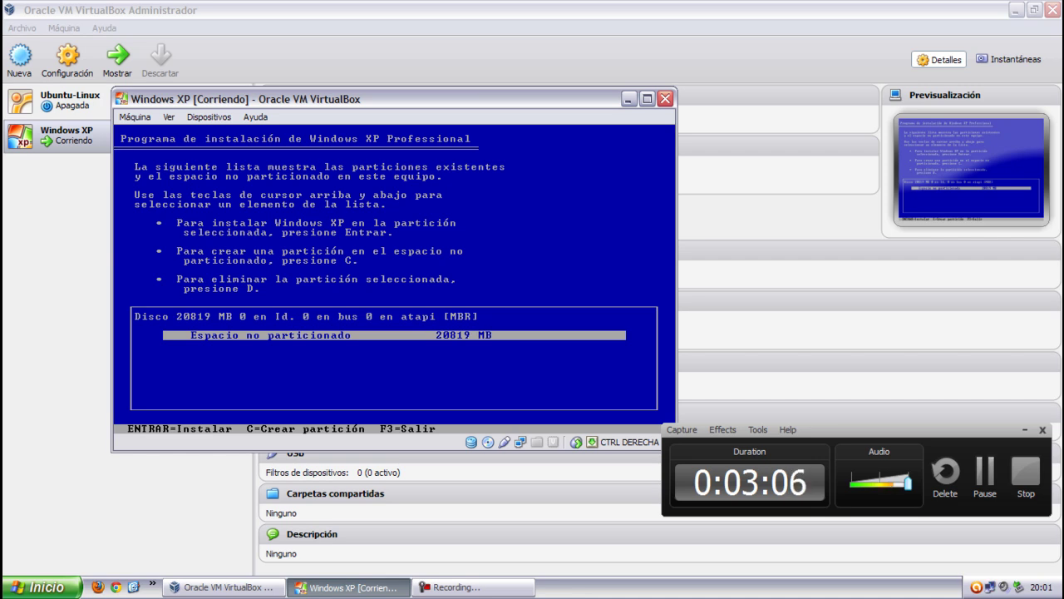
Install on the unpartitioned space, quick-formatting the new partition as FAT32.
key(Return)
key(Up)
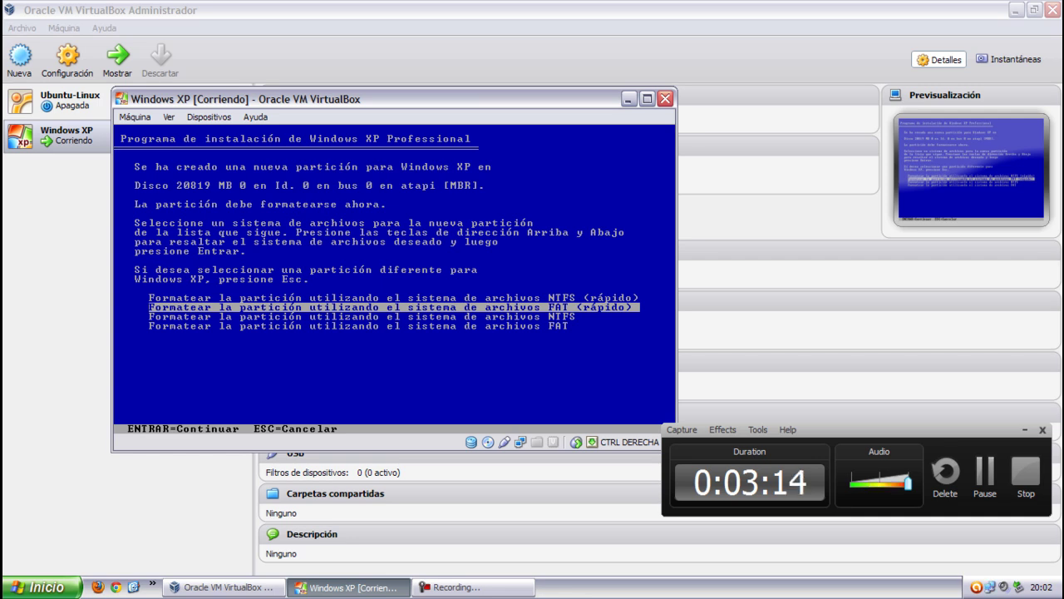
key(Return)
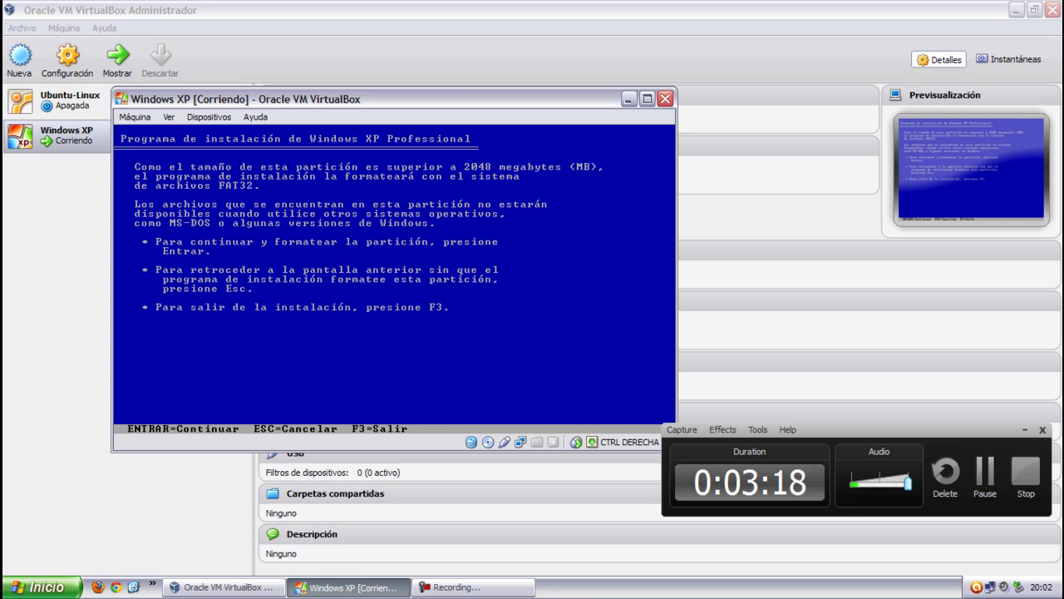
key(Return)
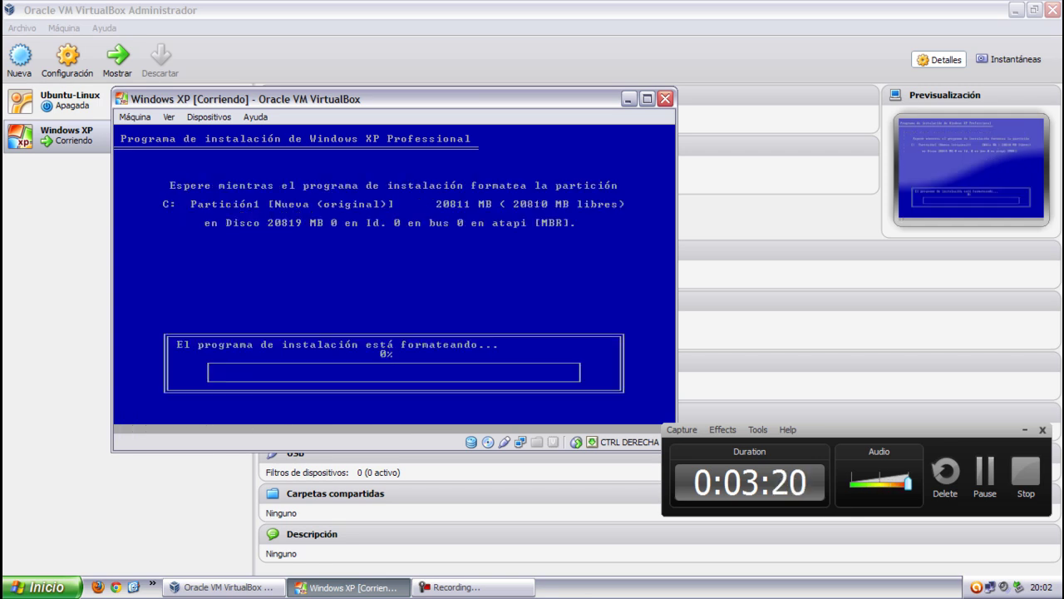
Rearrange the windows and return focus to the XP VM while setup copies files.
drag(913, 487, 830, 485)
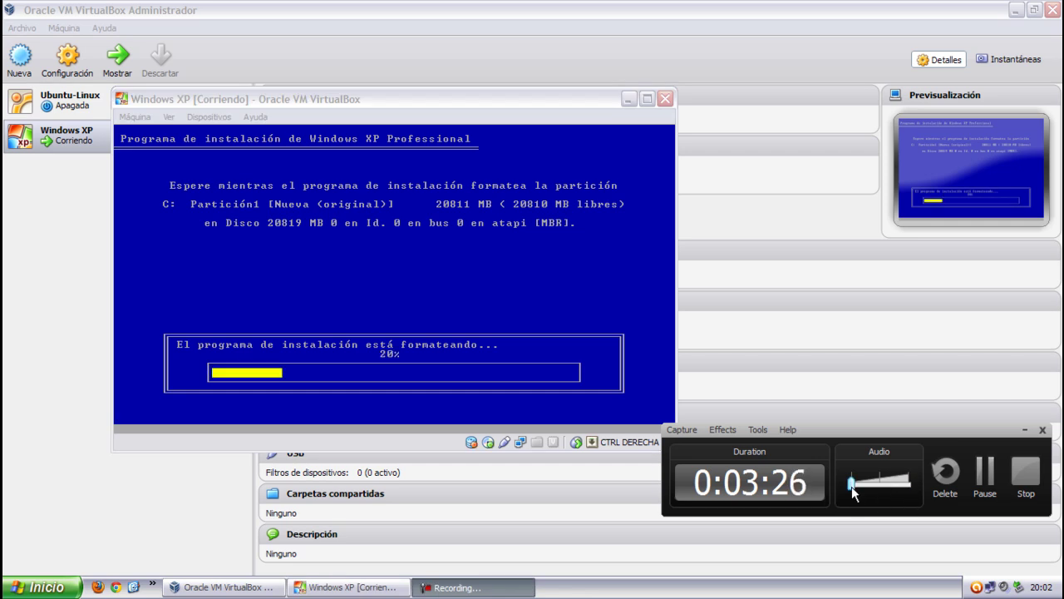
drag(853, 485, 912, 488)
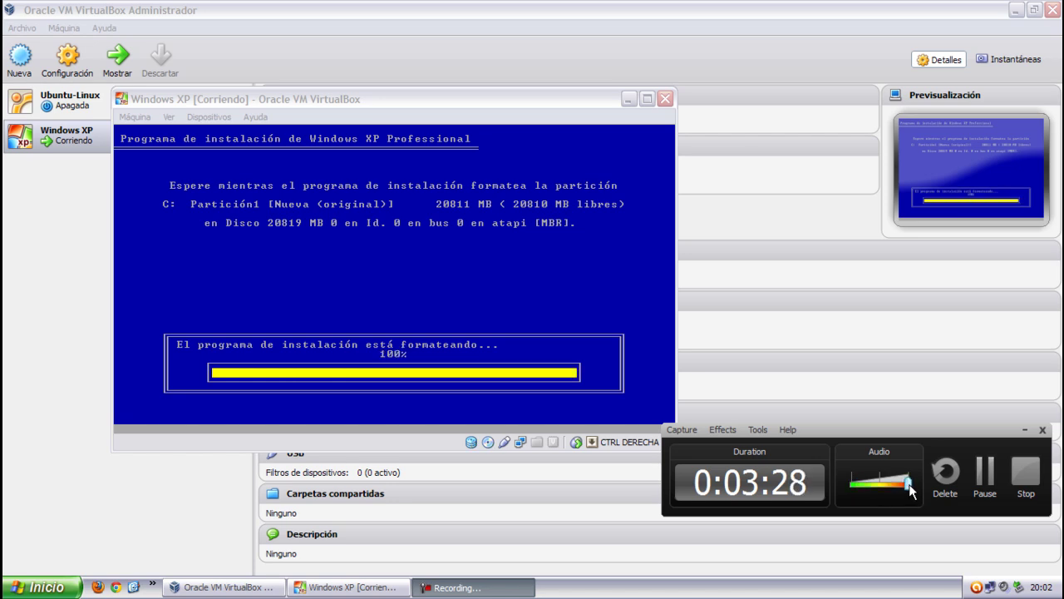
click(430, 100)
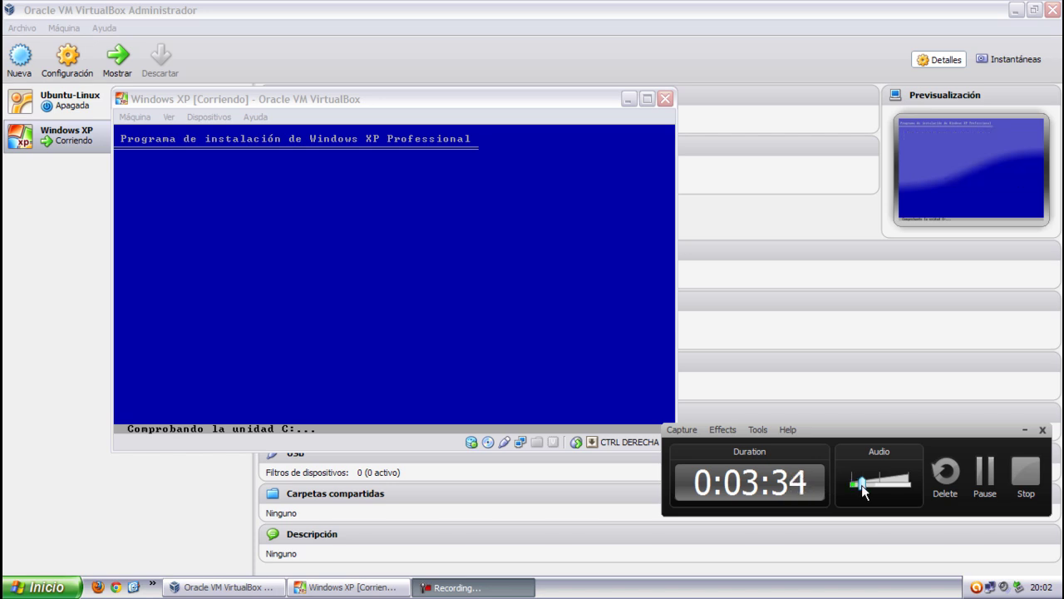
drag(855, 481, 915, 488)
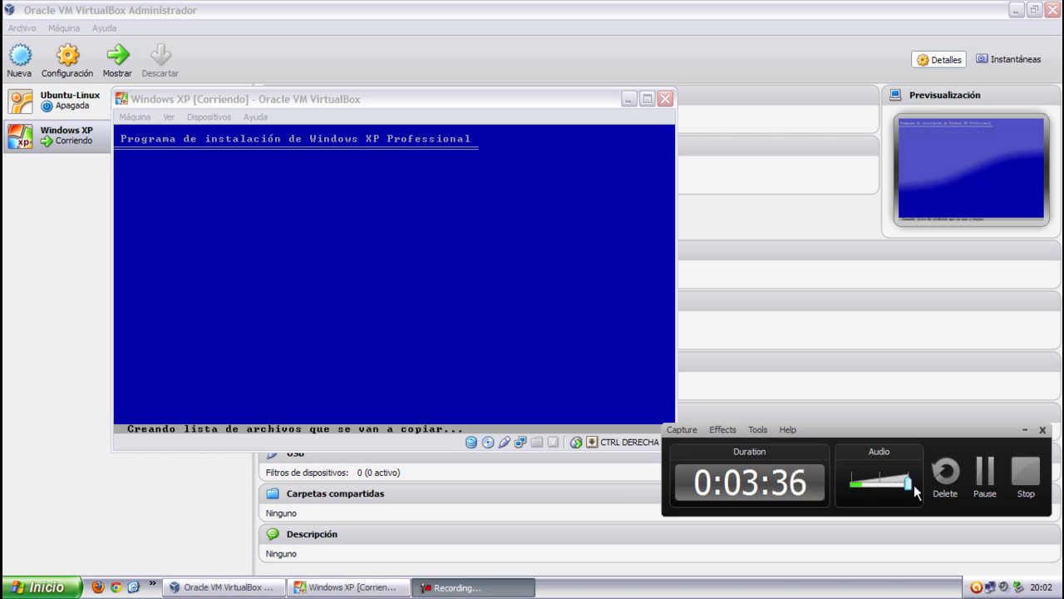
mouse_move(881, 435)
mouse_down()
mouse_move(832, 428)
mouse_move(871, 441)
mouse_up()
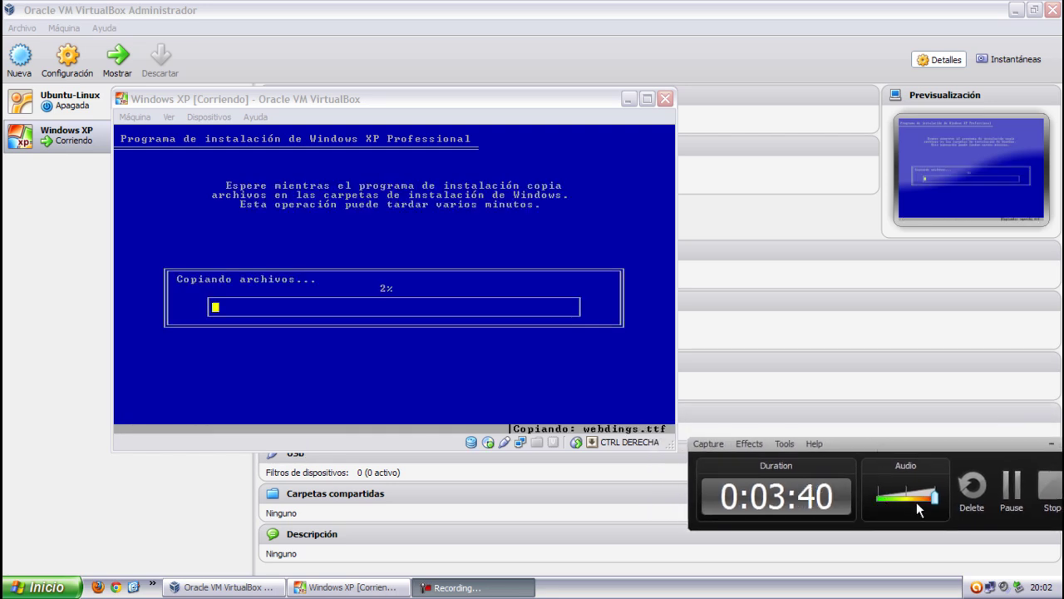
drag(933, 498, 823, 496)
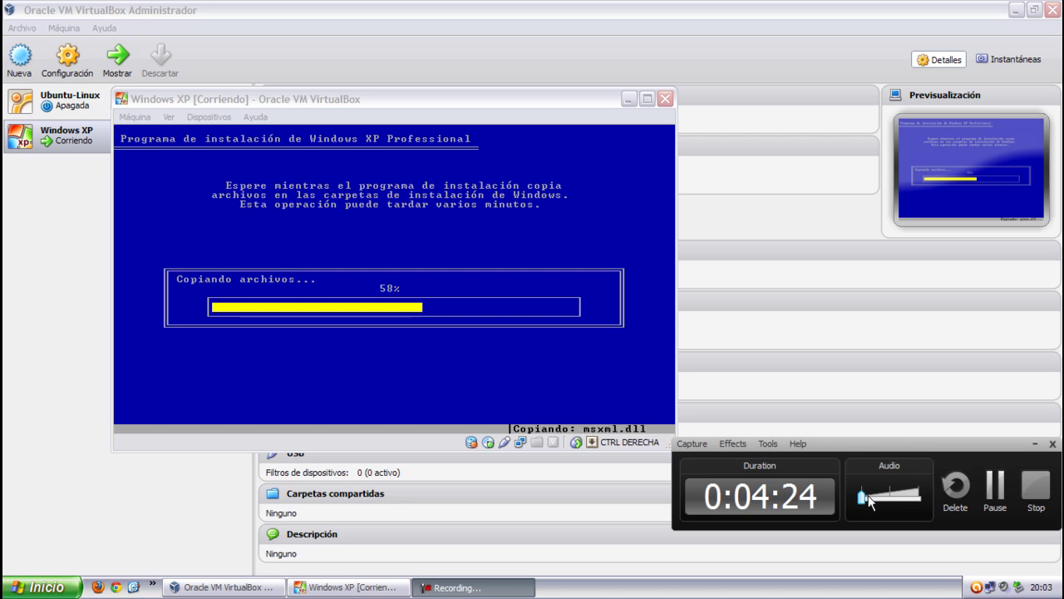
drag(863, 494, 918, 496)
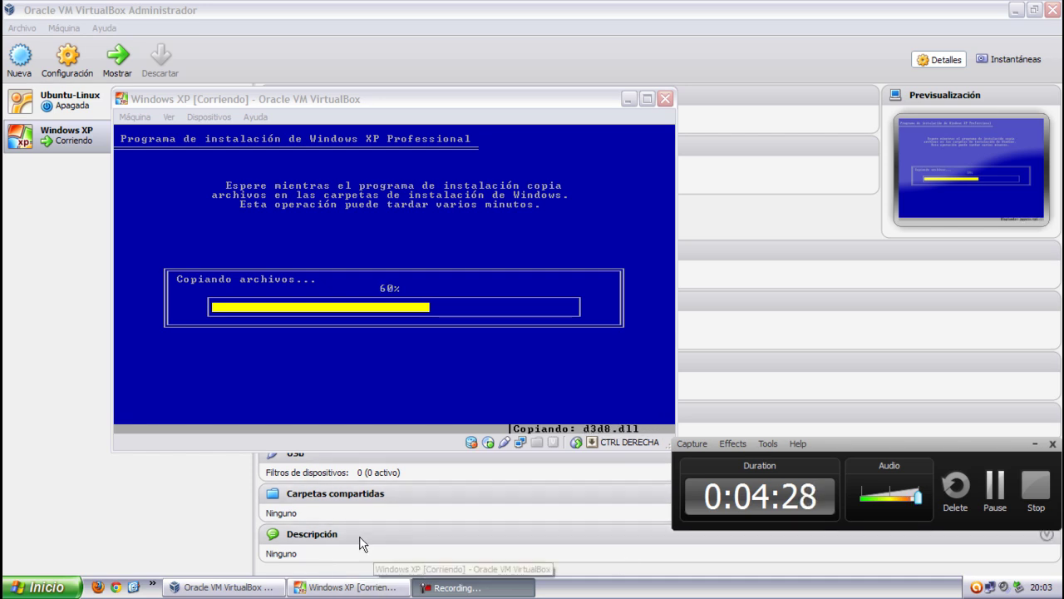
click(193, 531)
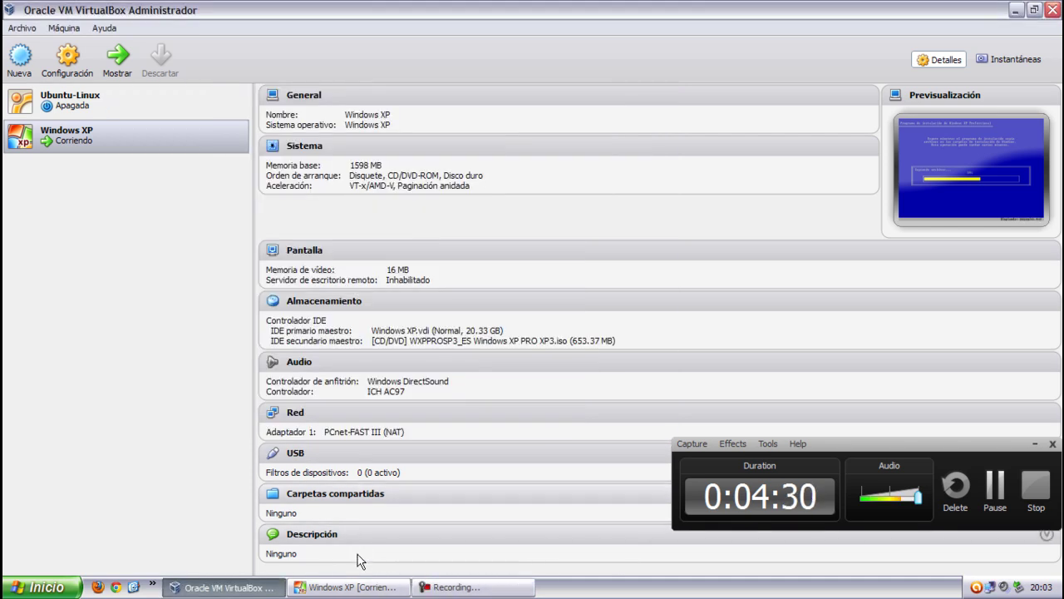
click(349, 587)
click(116, 586)
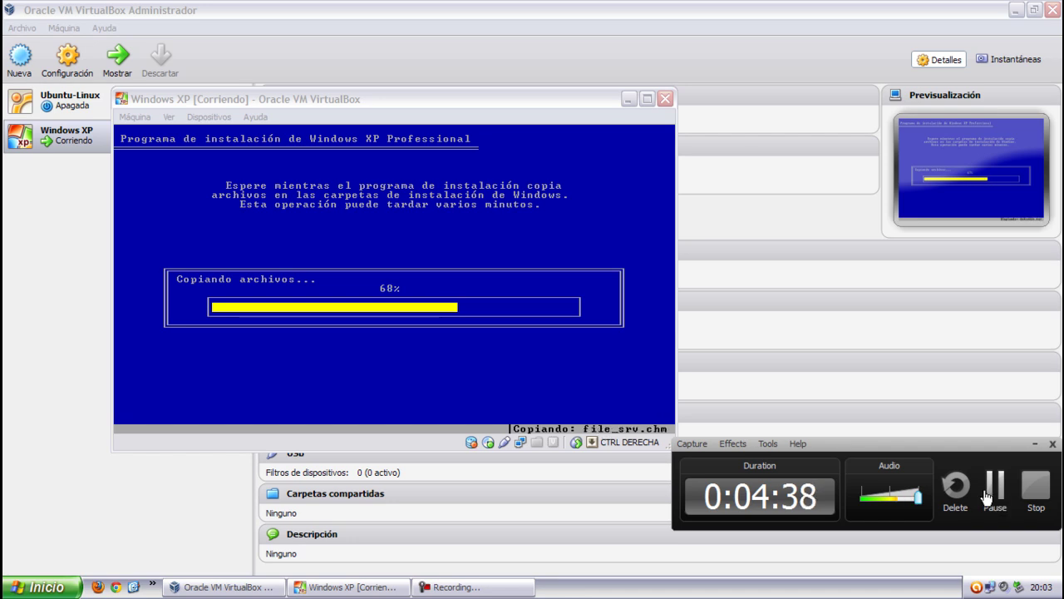
Move the Notepad of product keys to the right and bring it into focus.
click(997, 490)
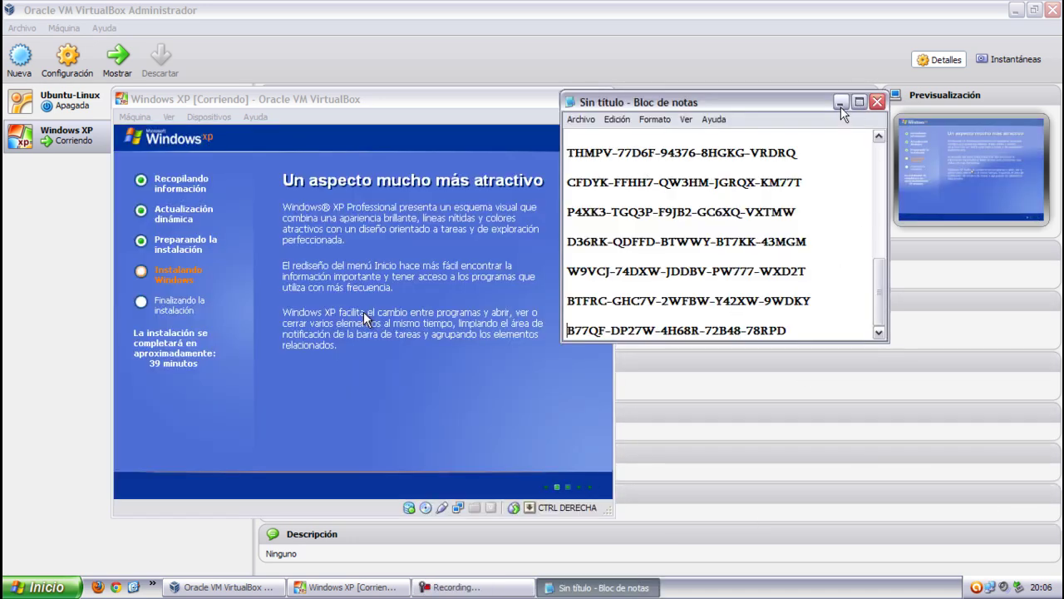
drag(733, 112, 847, 117)
click(940, 214)
scroll(938, 209, up, 1)
scroll(948, 213, down, 1)
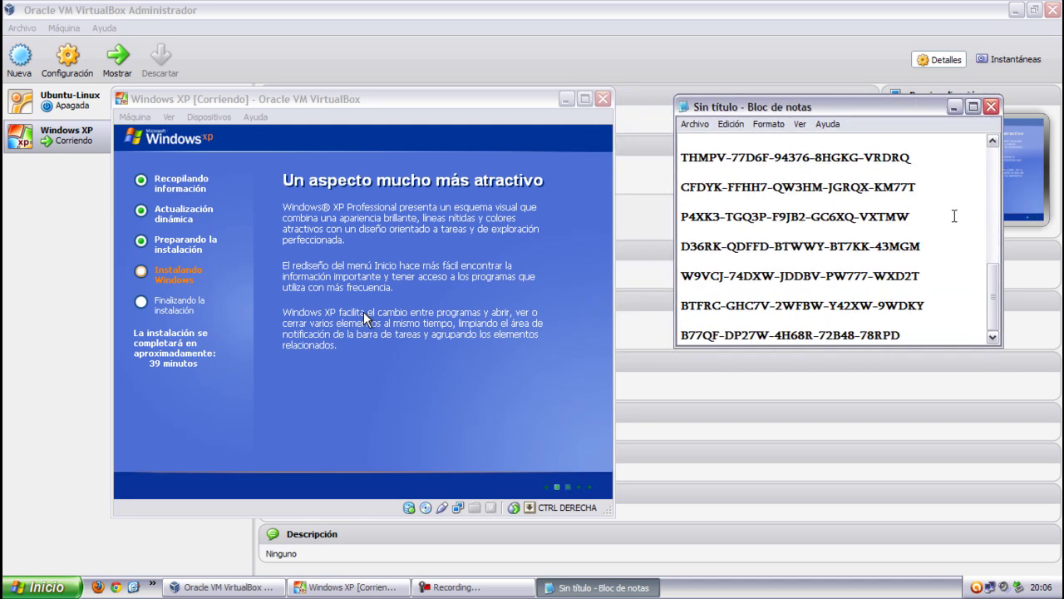
Shift the XP setup window further left while devices install.
drag(286, 106, 224, 109)
click(453, 587)
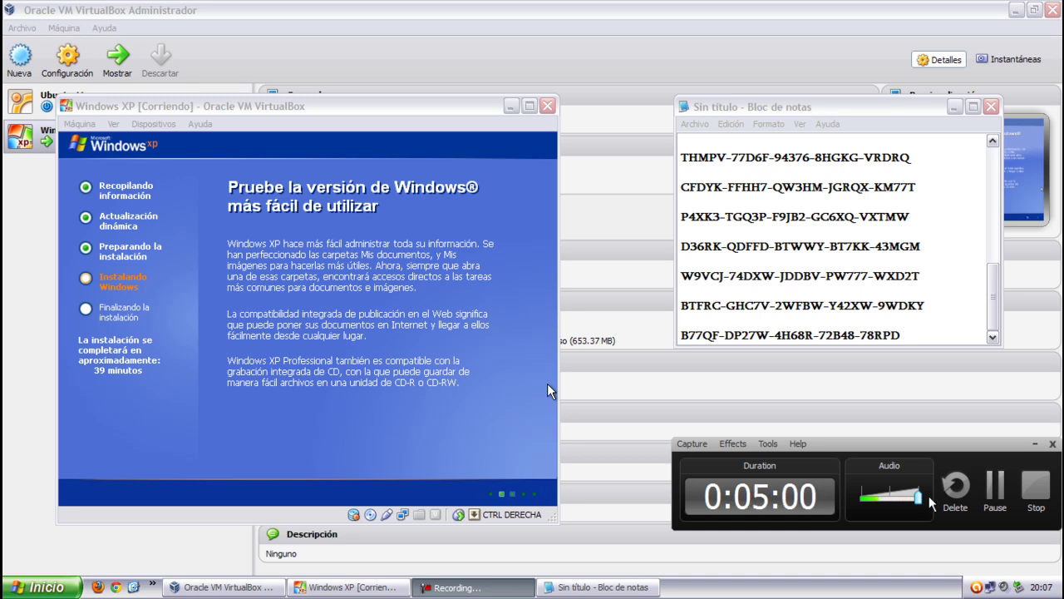
drag(918, 497, 852, 497)
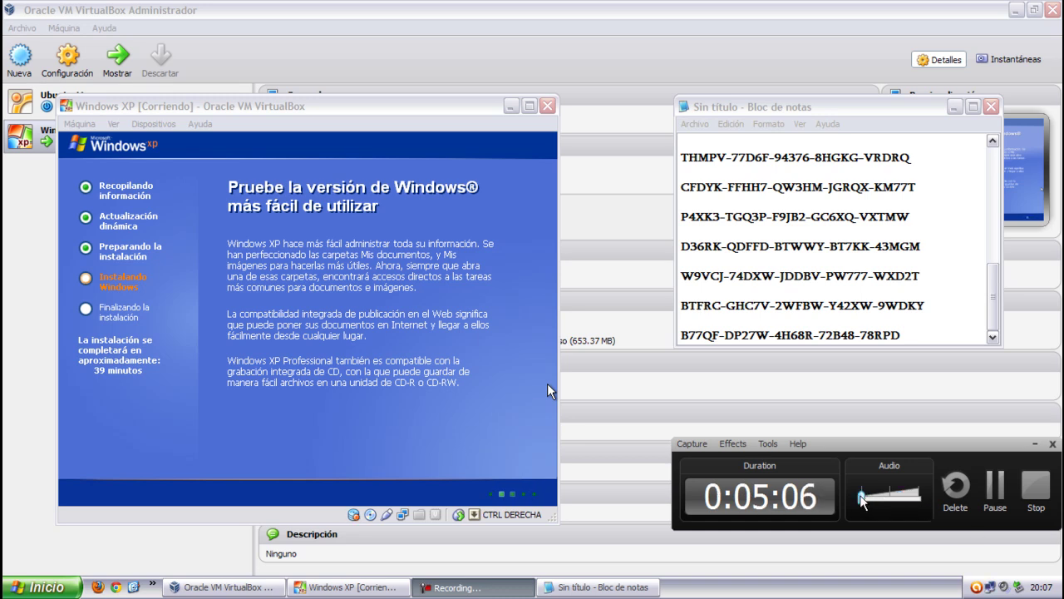
drag(861, 499, 938, 504)
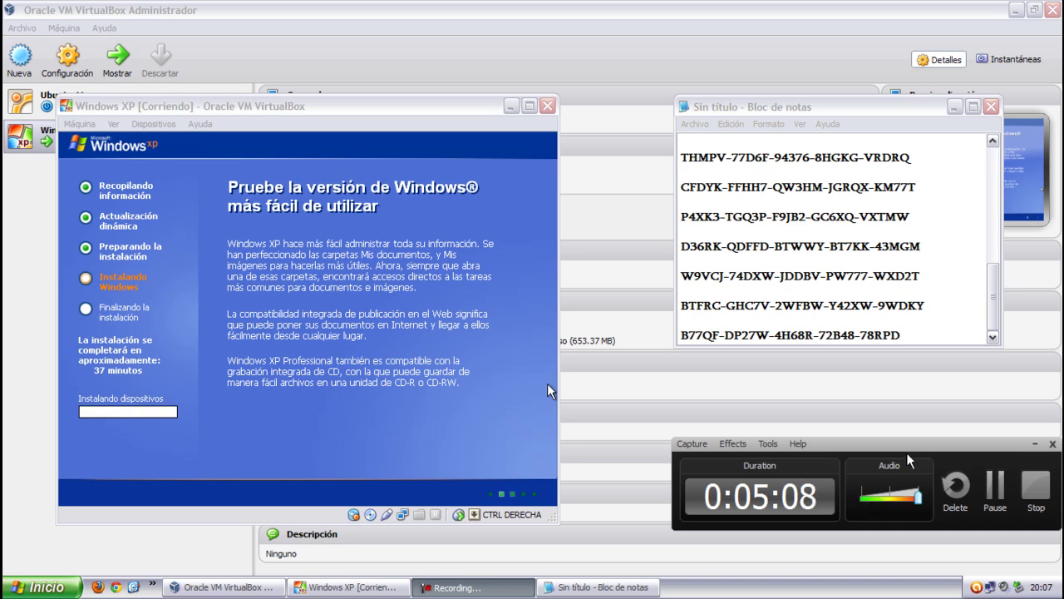
drag(884, 449, 870, 449)
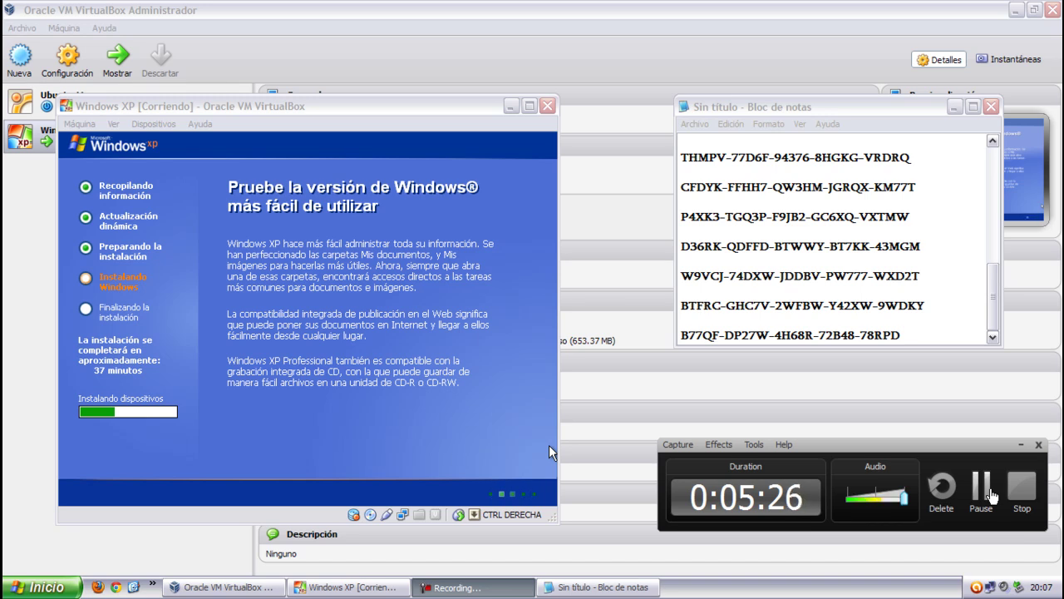
In the regional customisation settings, choose Español (Argentina) as the regional format.
click(991, 496)
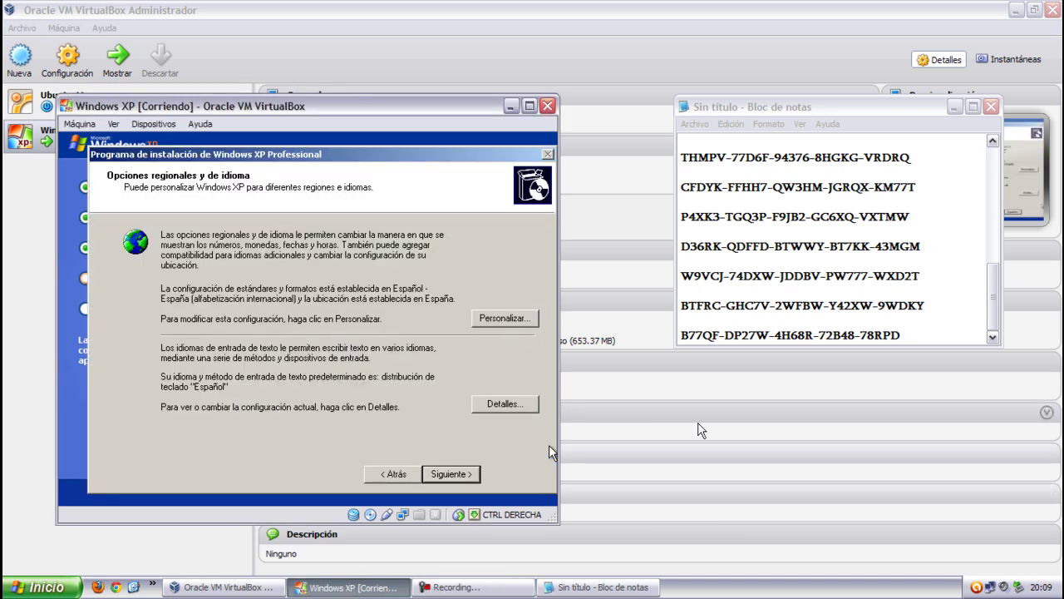
click(489, 591)
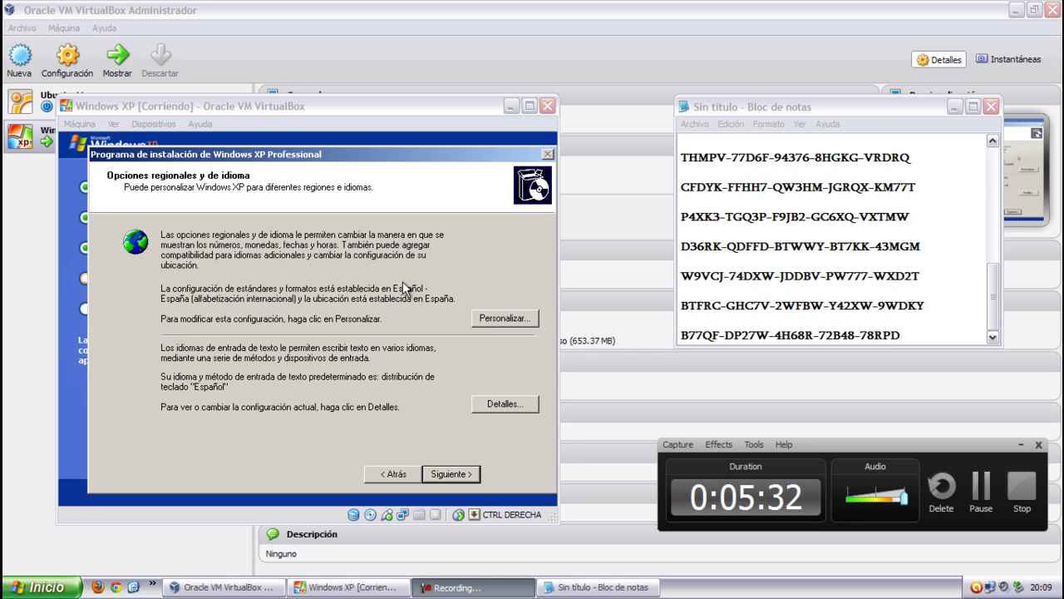
click(494, 325)
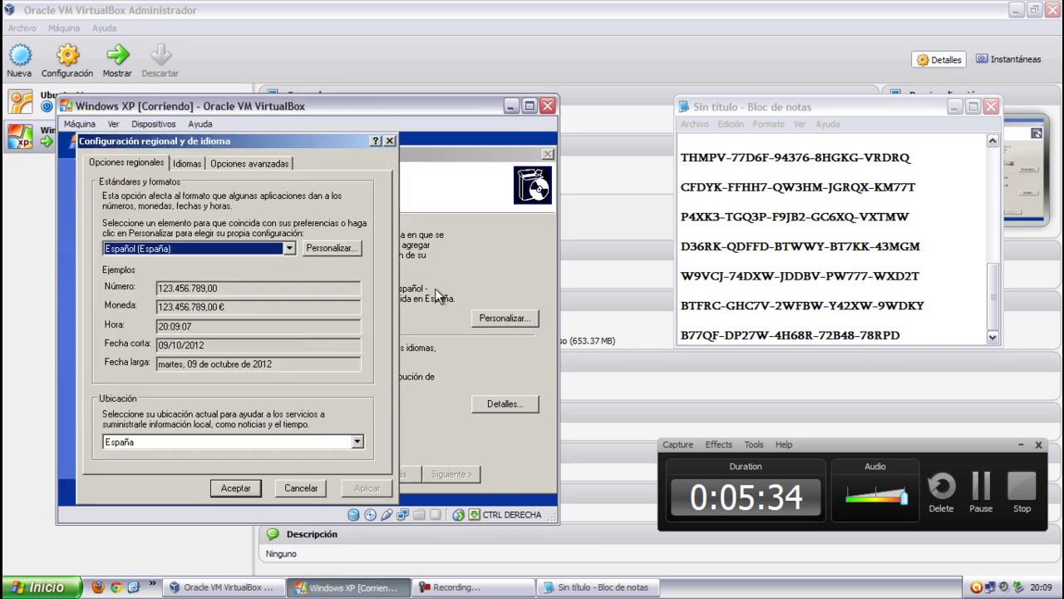
click(289, 248)
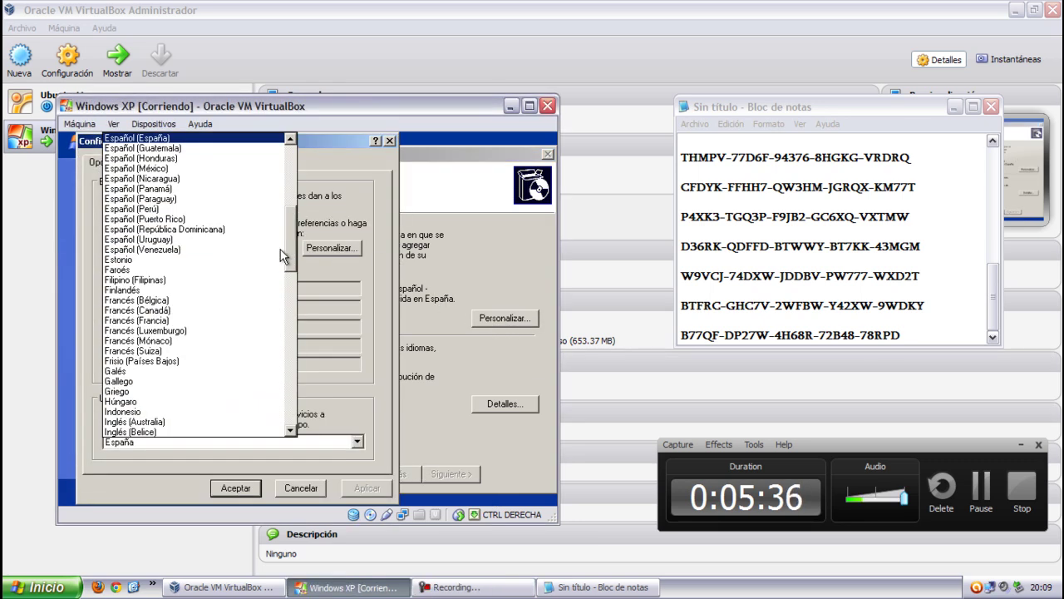
scroll(281, 251, up, 4)
scroll(280, 249, up, 5)
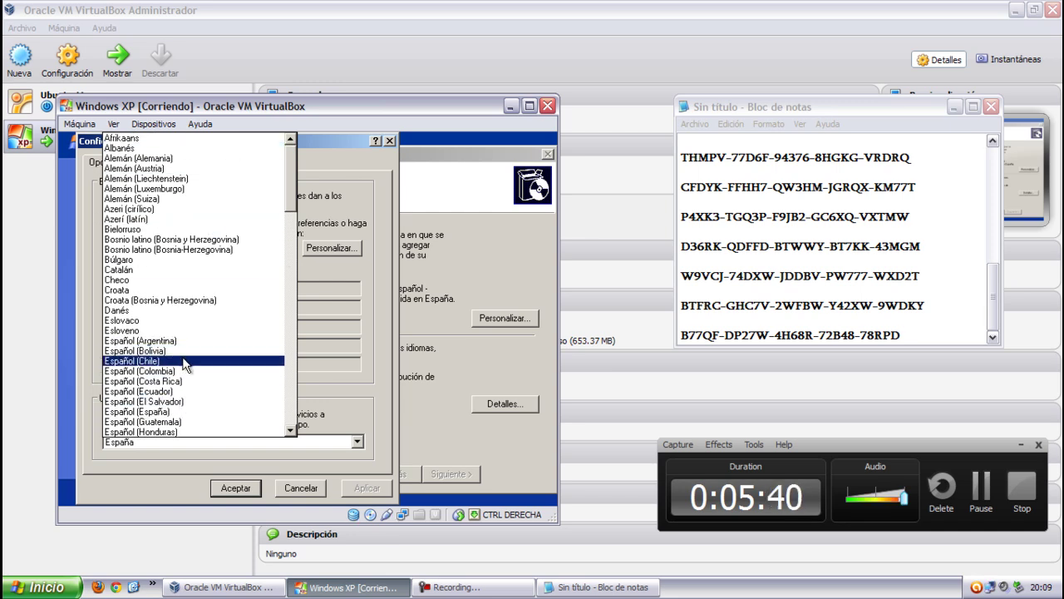
scroll(201, 417, down, 3)
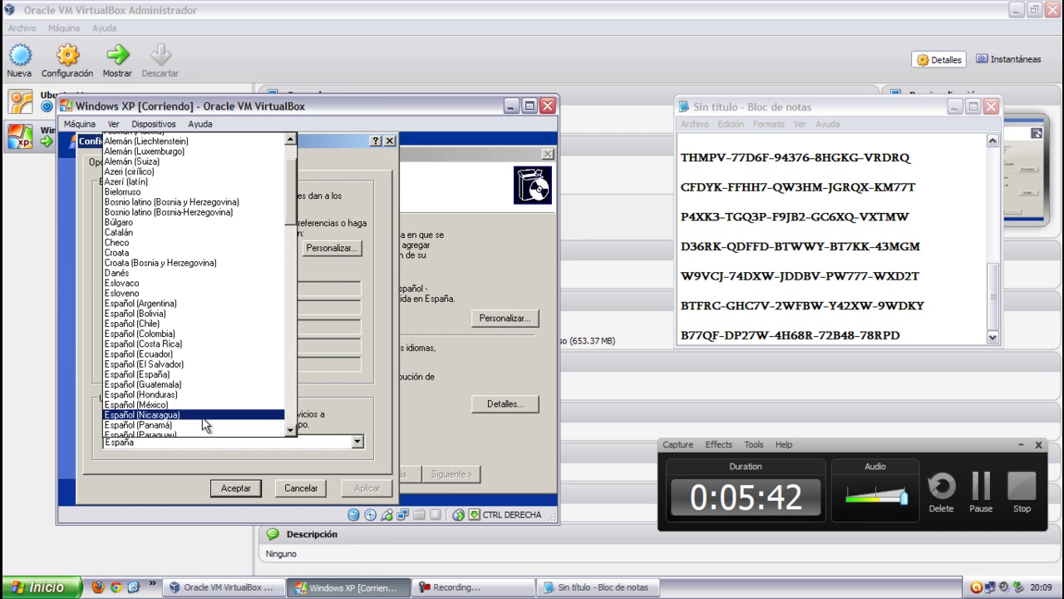
scroll(206, 420, down, 2)
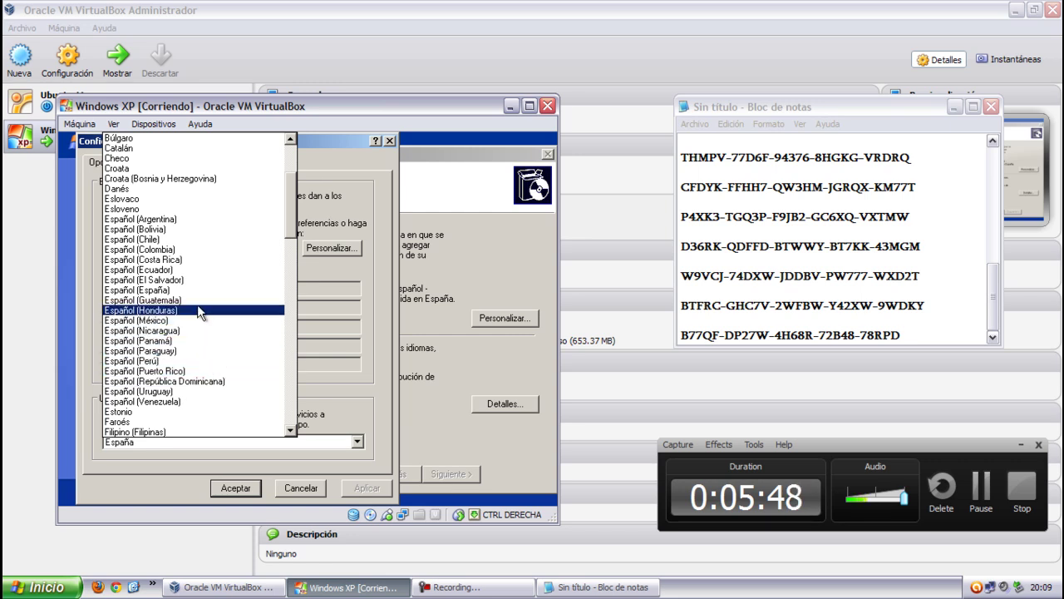
click(187, 220)
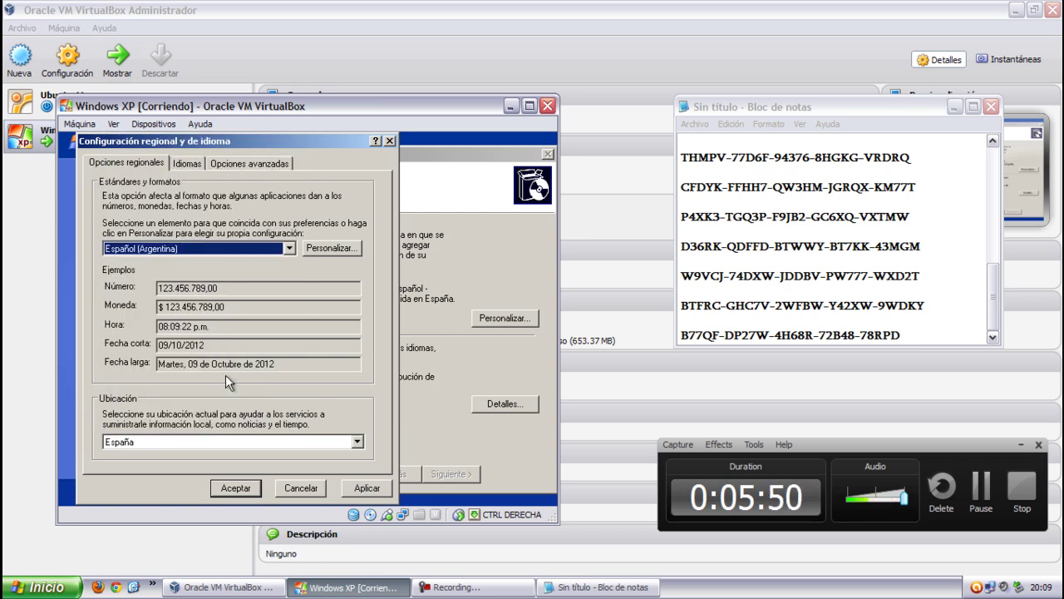
Set the location to Argentina and confirm the regional settings.
click(223, 442)
scroll(244, 353, up, 15)
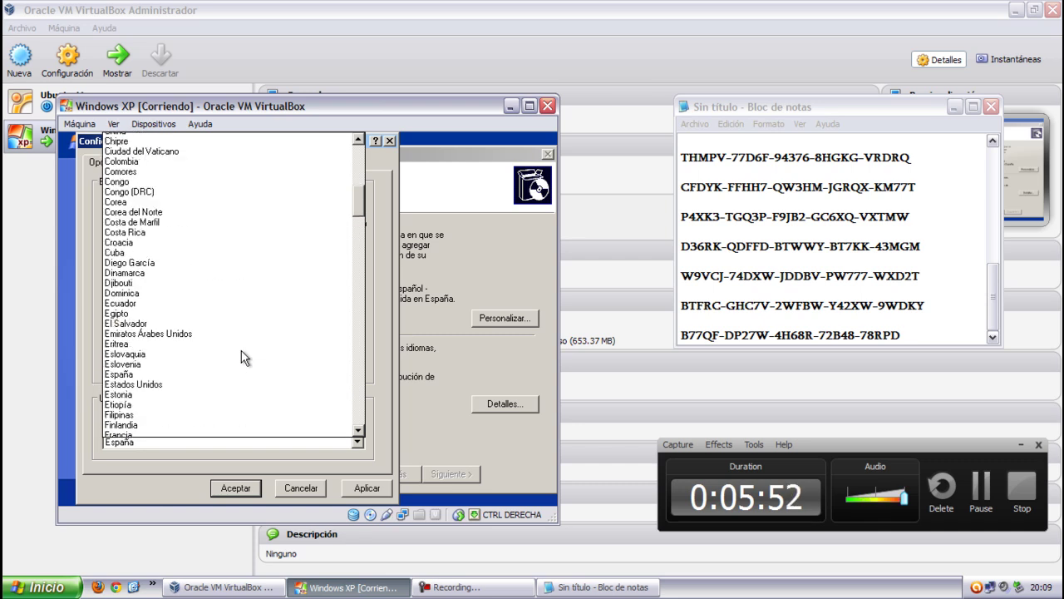
scroll(238, 308, up, 5)
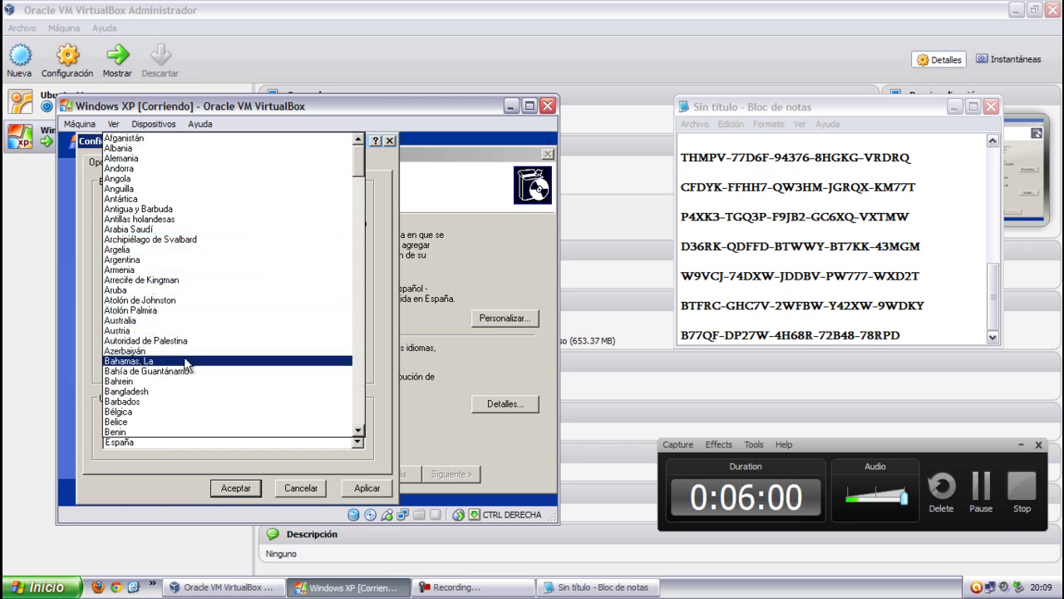
scroll(207, 376, down, 1)
scroll(205, 370, down, 3)
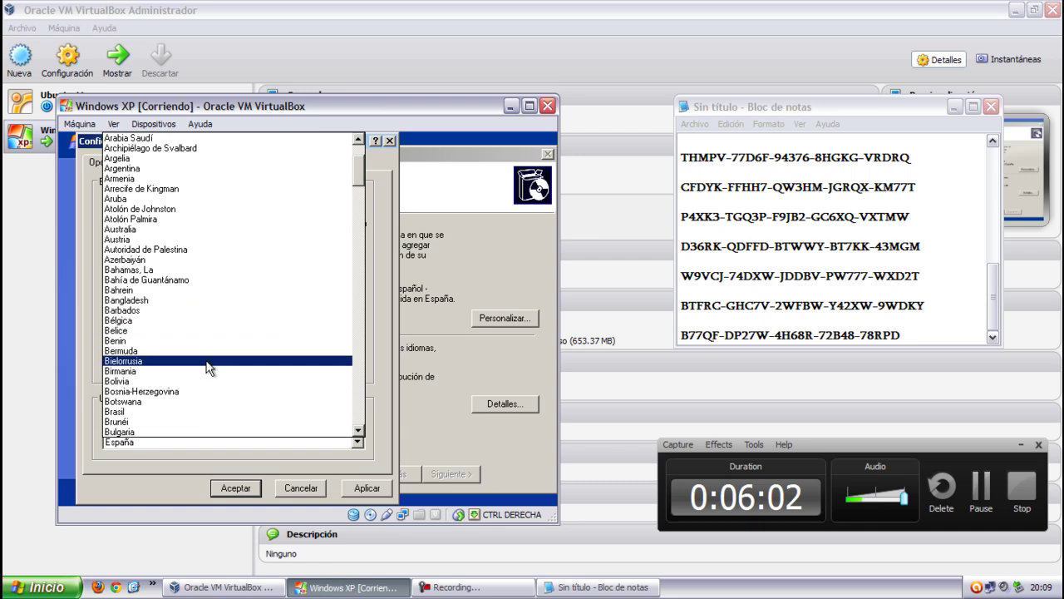
scroll(206, 361, down, 1)
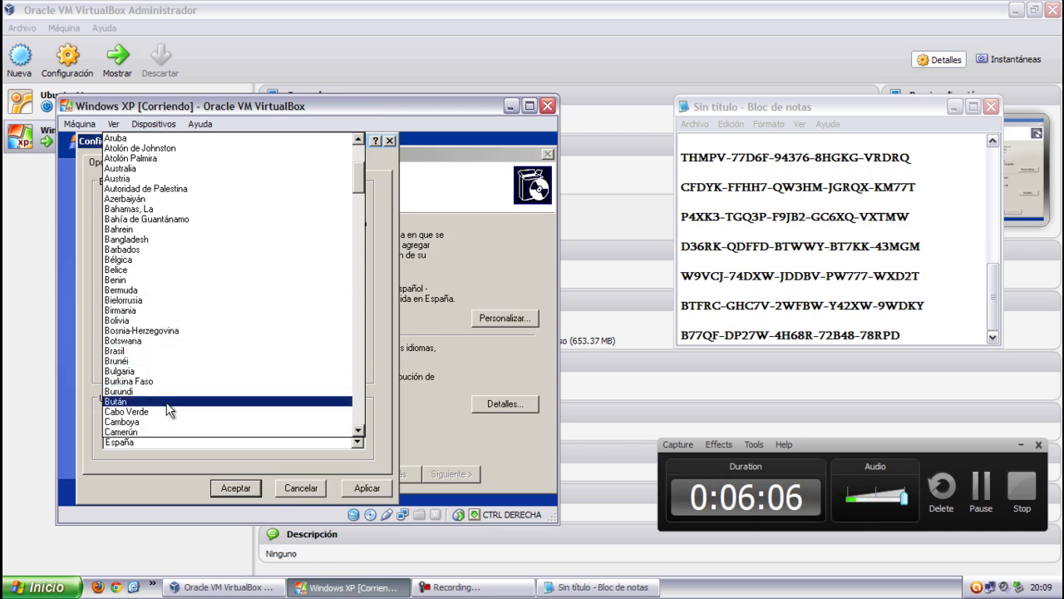
scroll(169, 409, up, 2)
scroll(168, 409, up, 3)
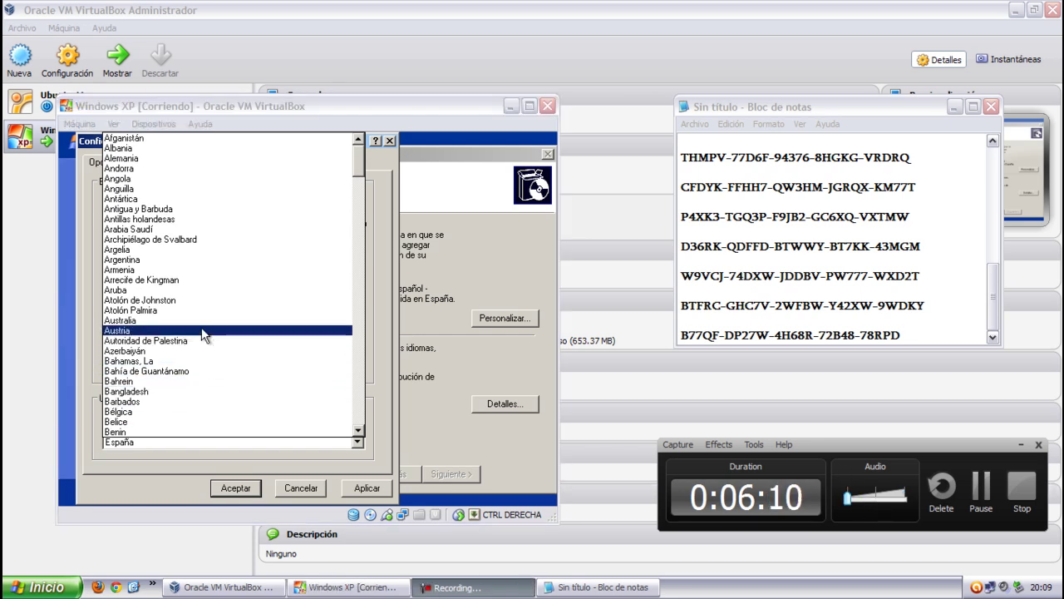
click(141, 259)
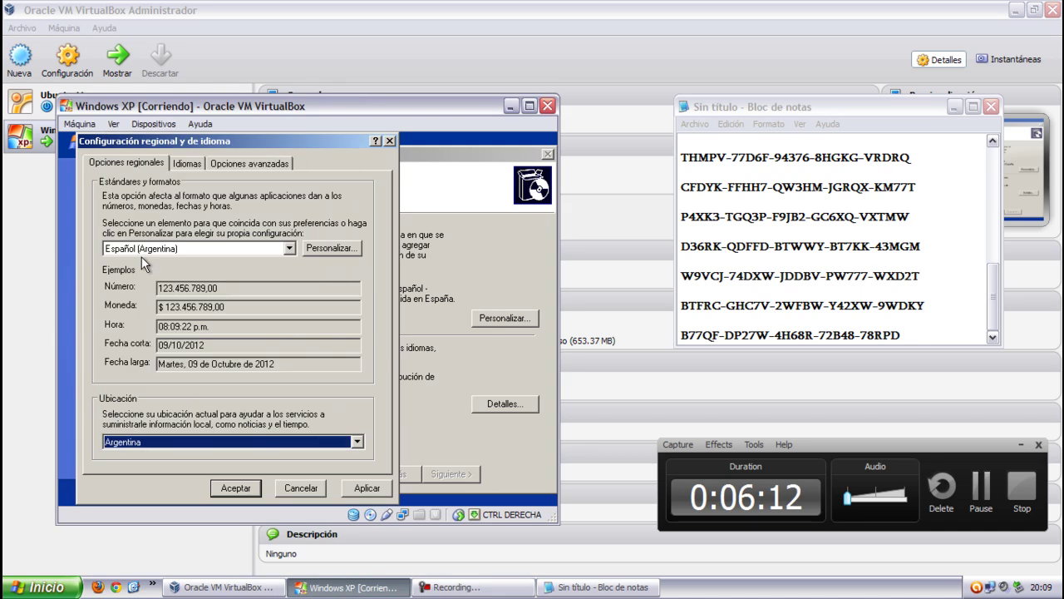
click(235, 487)
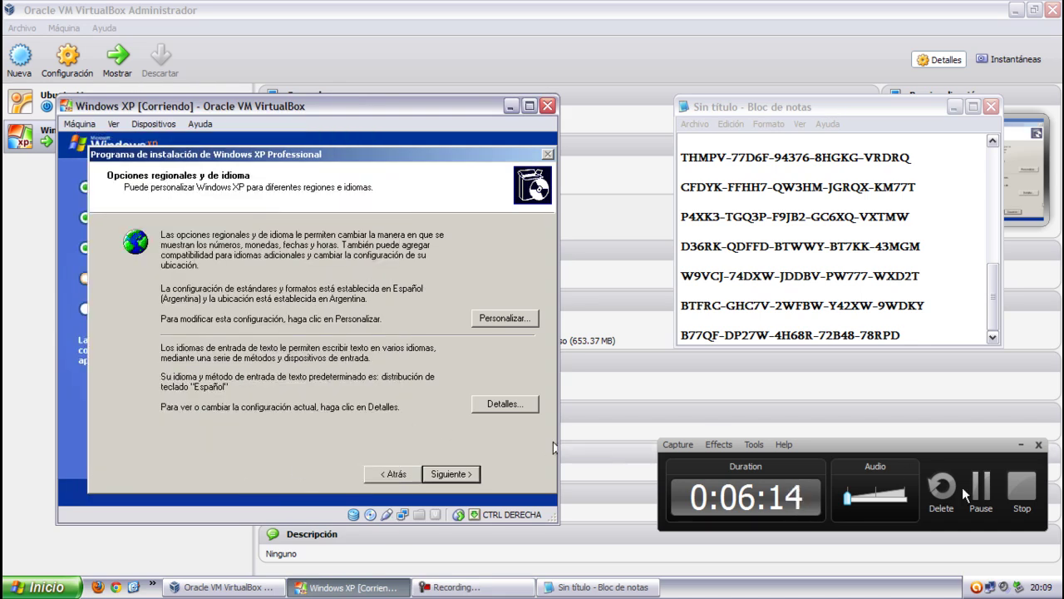
Leave the text input language settings unchanged and continue to the name and organization page.
click(843, 508)
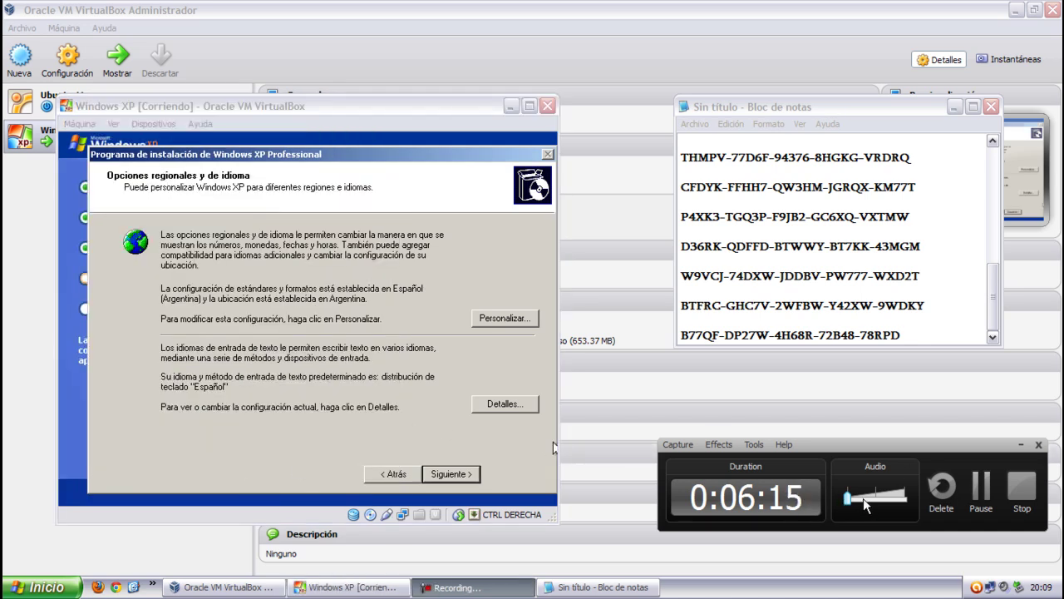
click(521, 404)
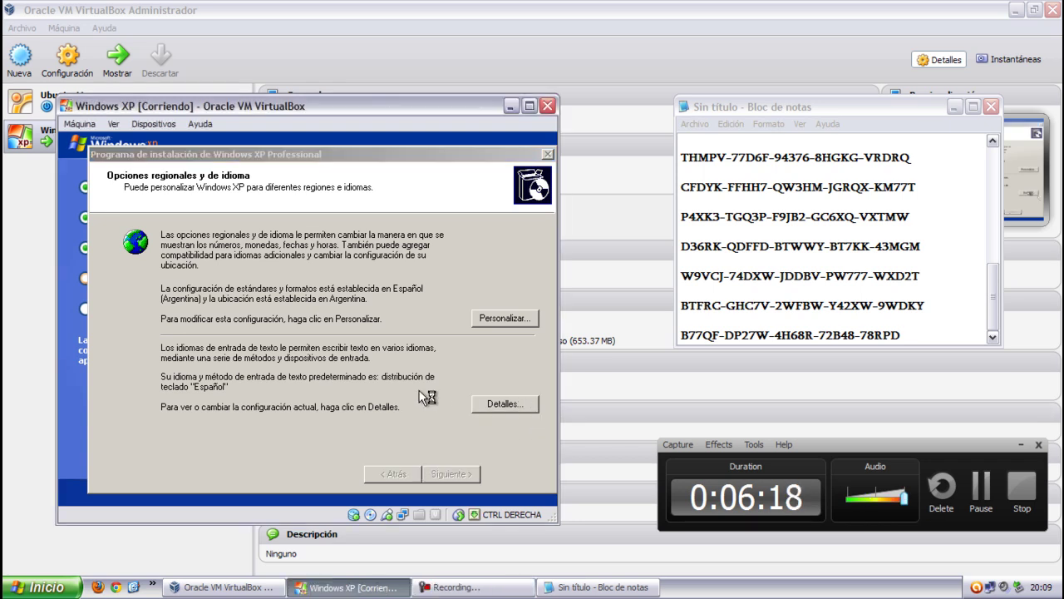
click(309, 489)
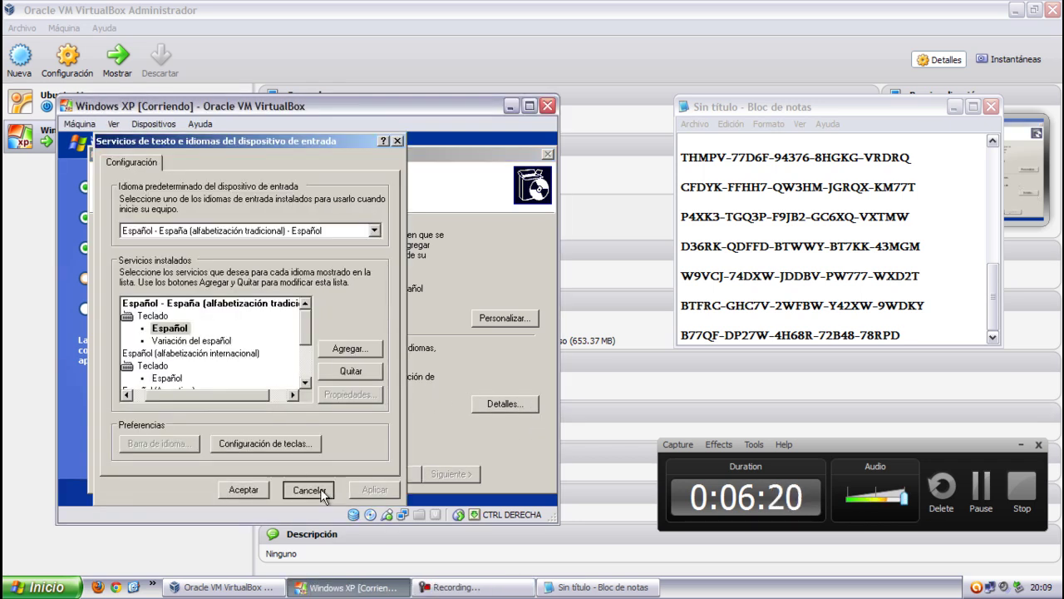
click(439, 481)
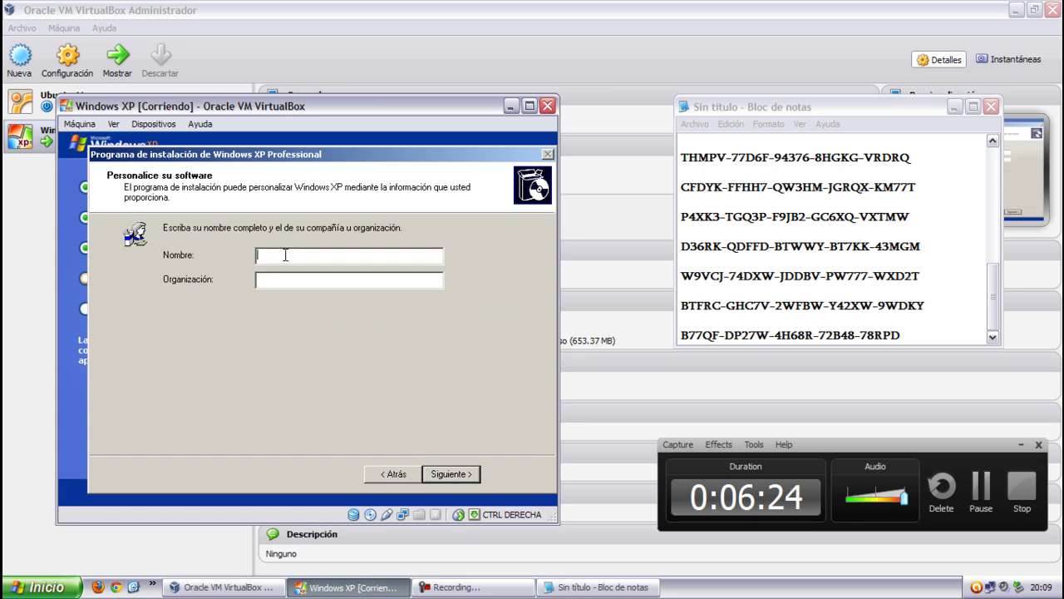
Enter the owner name, continue, and select the last product key in Notepad.
text(2)
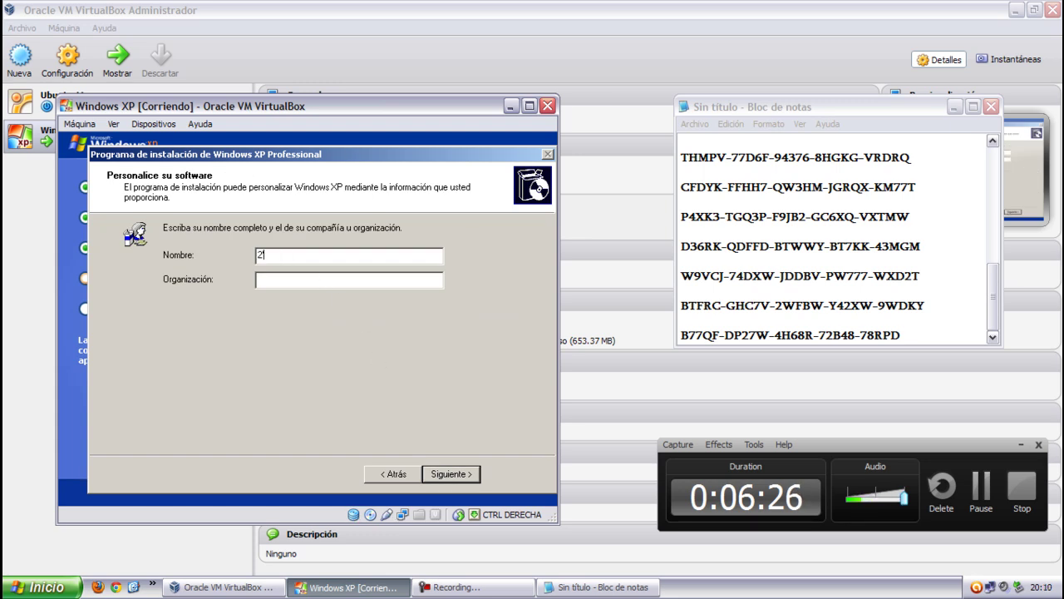
text(010barba)
click(457, 477)
click(969, 301)
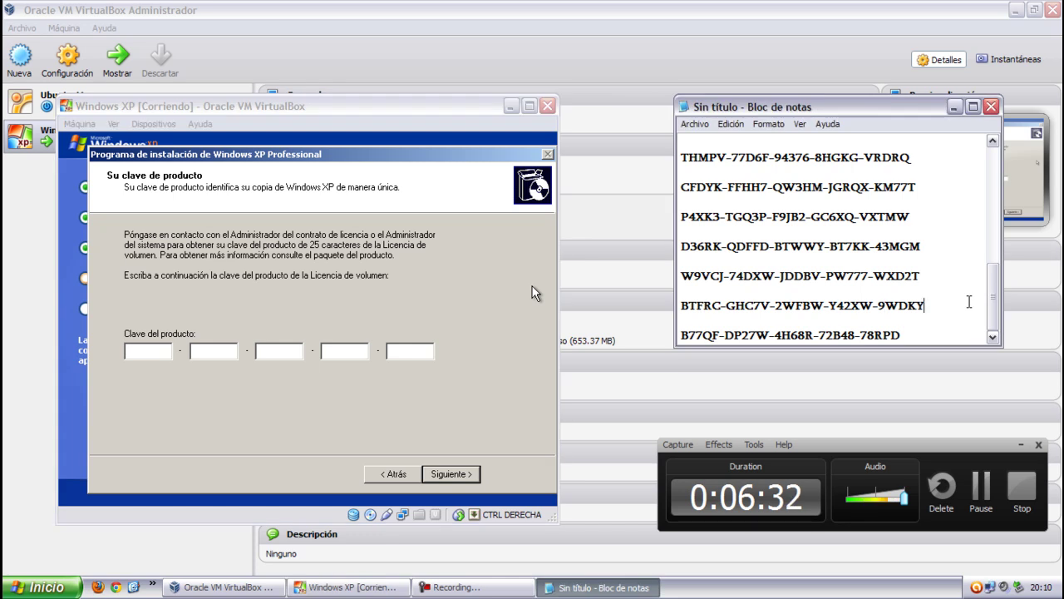
click(912, 320)
drag(681, 334, 935, 332)
Type the selected product key into the five product key boxes and continue.
click(154, 355)
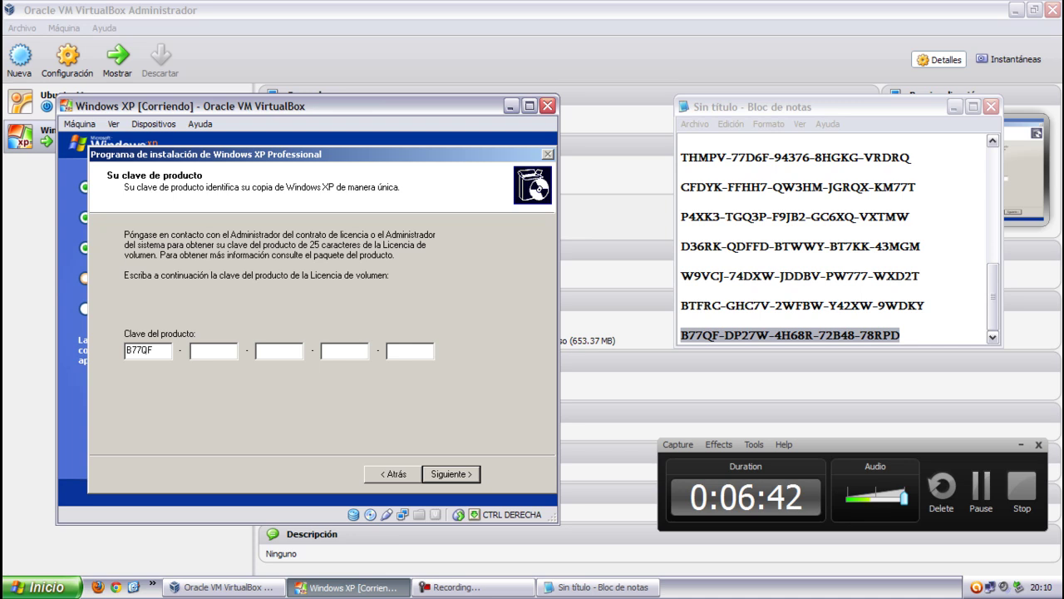
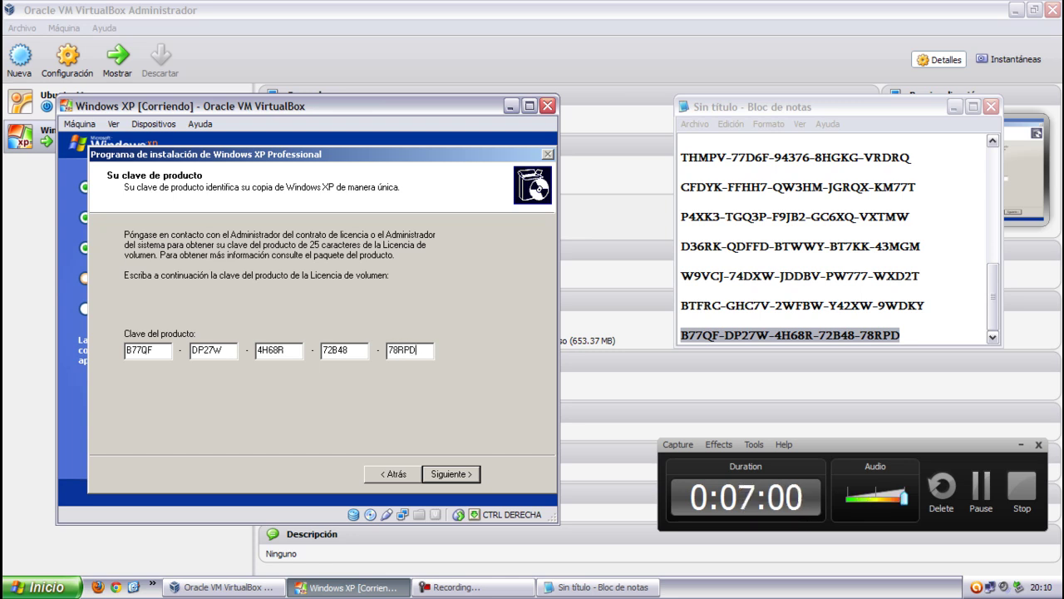
click(477, 479)
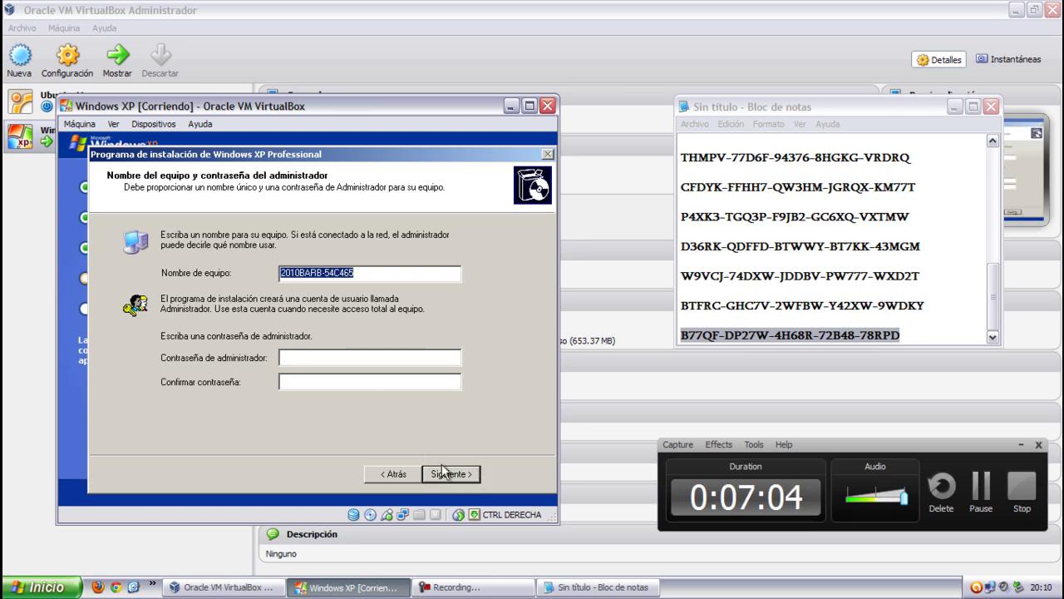
Leave the administrator password blank, then return from the date and time page to the computer name.
click(310, 357)
click(460, 481)
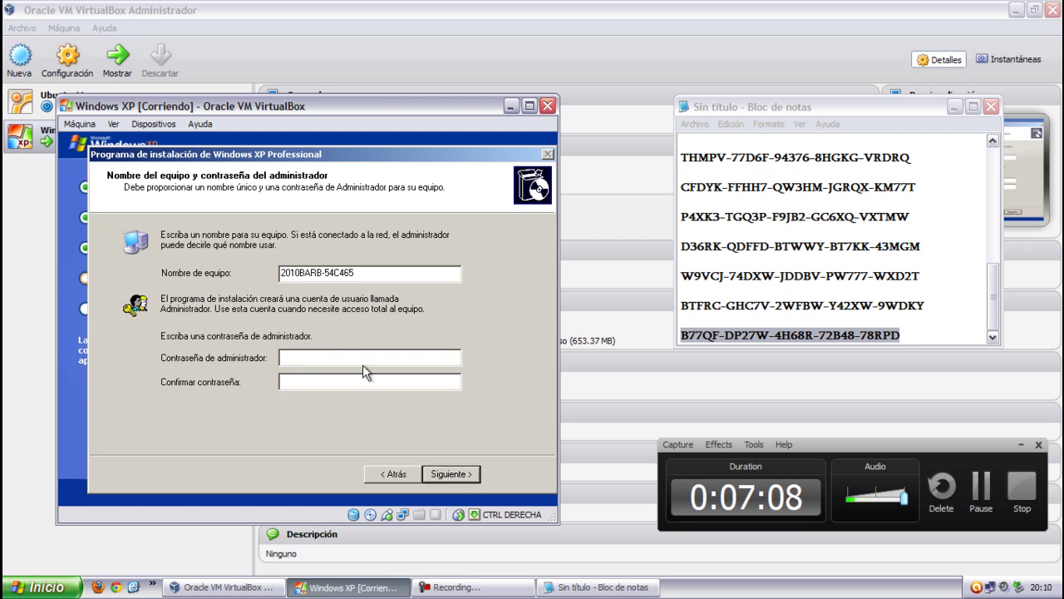
click(457, 474)
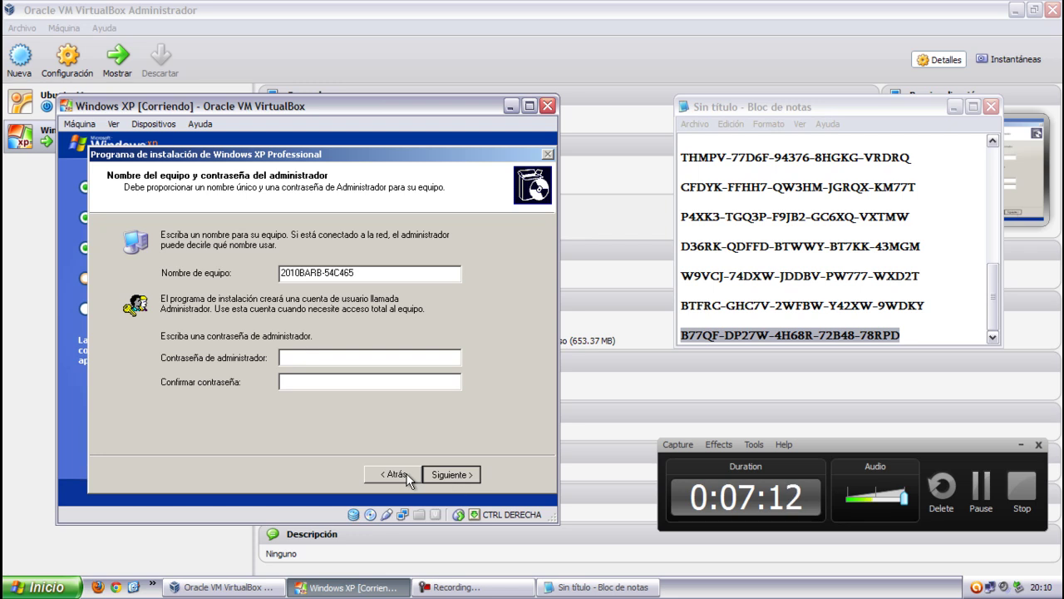
click(385, 480)
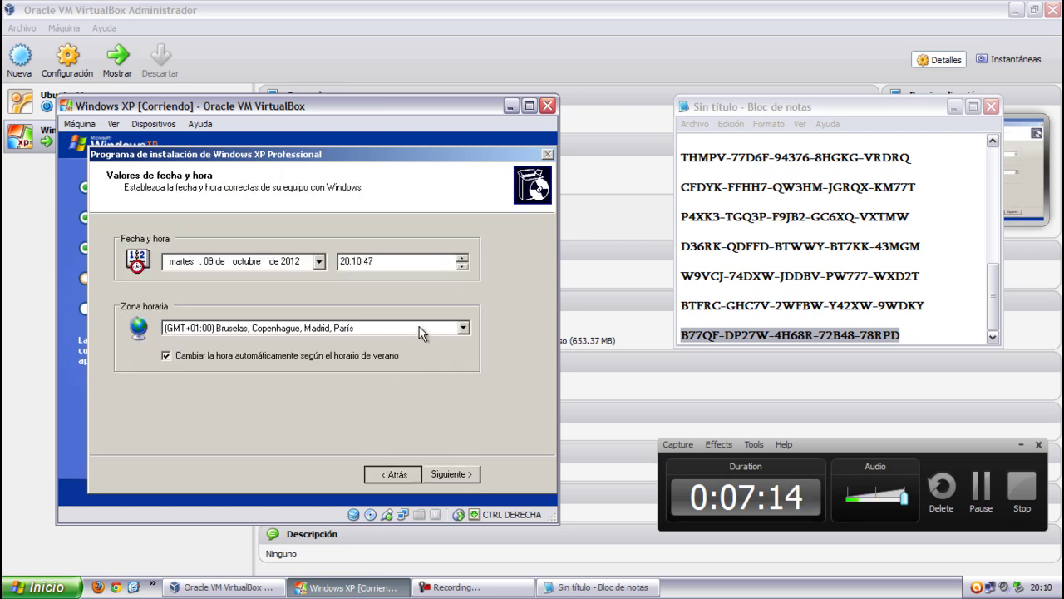
Delete the -54C465 suffix so the computer is named 2010BARBA, and continue to date and time.
click(376, 273)
key(shift+Left)
key(shift+Left)
key(shift+Left)
key(shift+Left)
key(shift+Left)
key(shift+Left)
key(shift+Left)
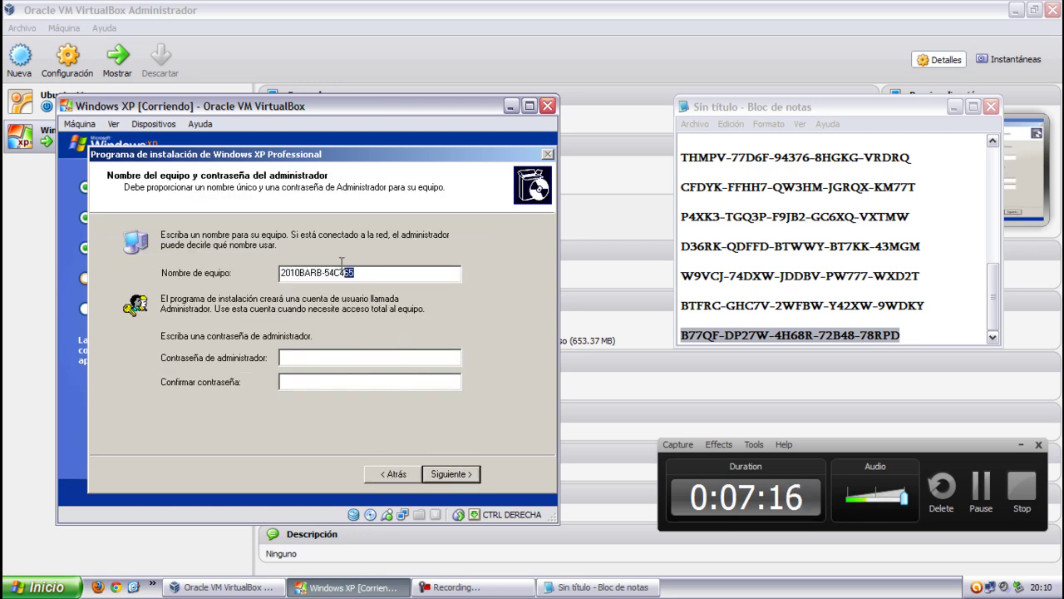
key(BackSpace)
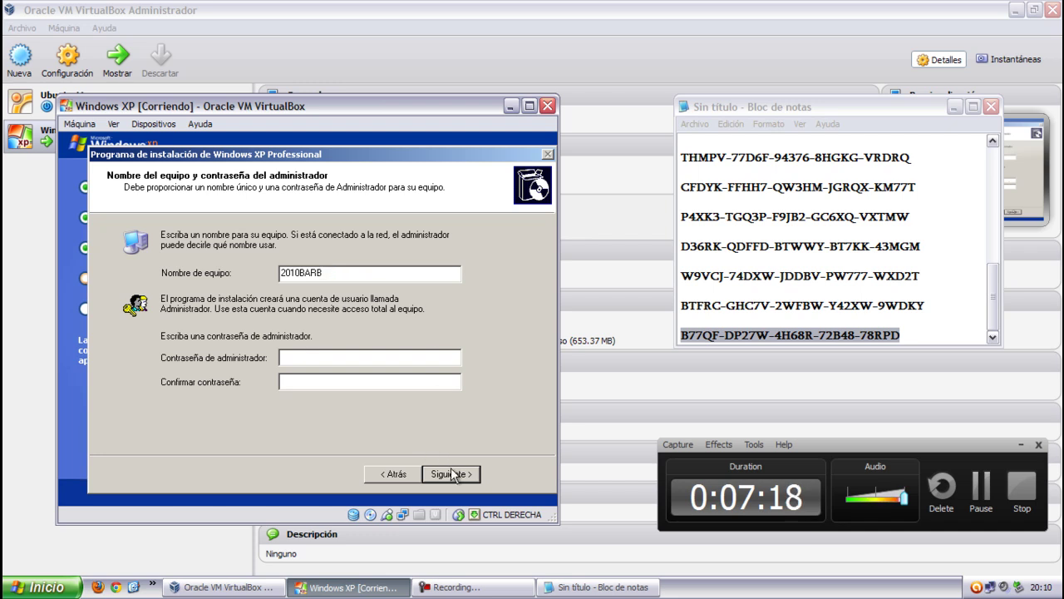
text(a)
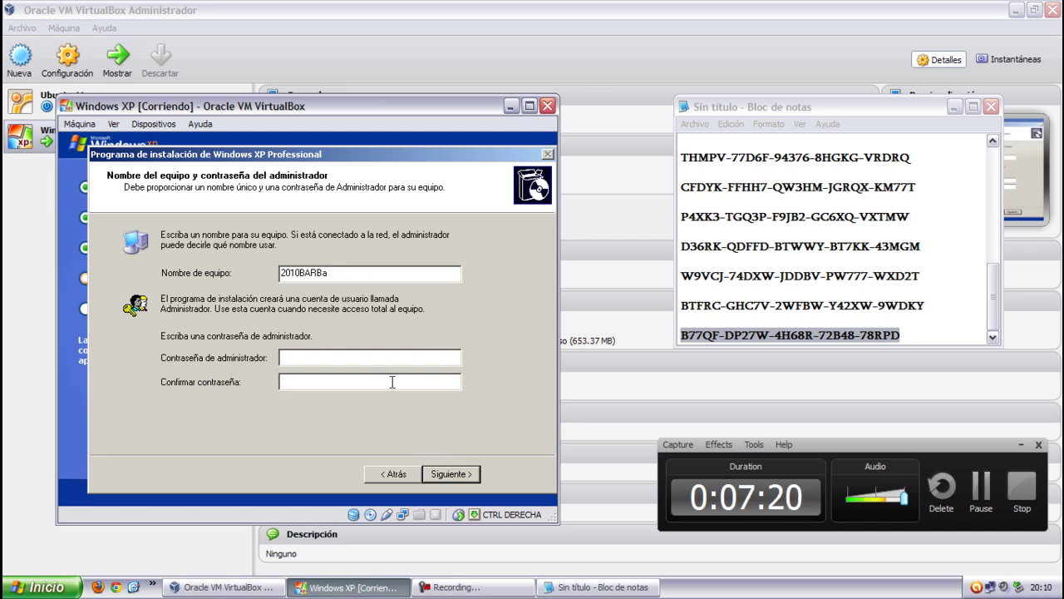
text(A)
click(447, 474)
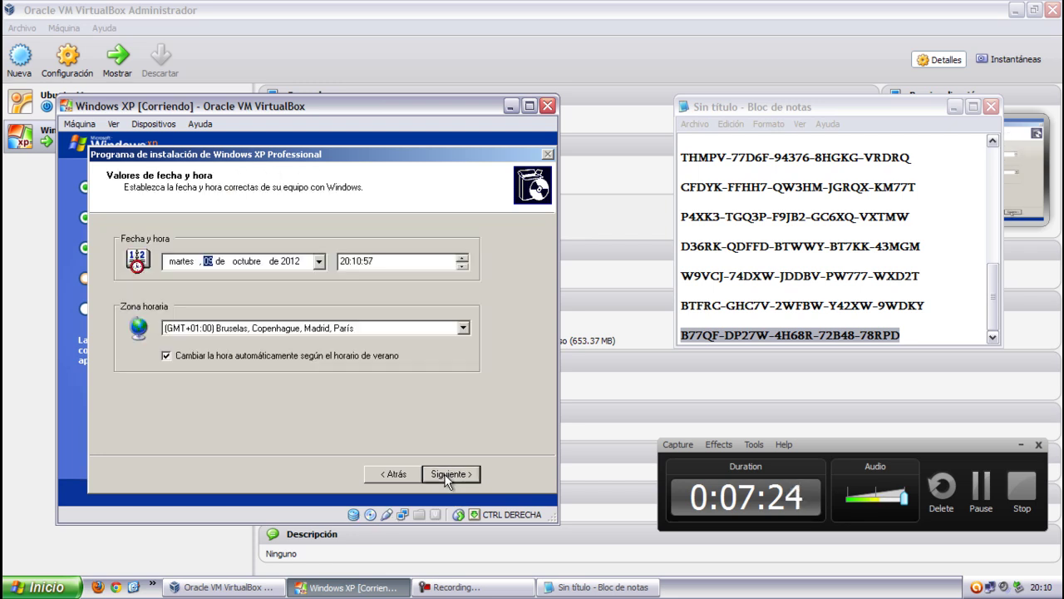
Choose the (GMT-03:00) Buenos Aires, Georgetown time zone, keeping the 09 October 2012 date.
click(431, 329)
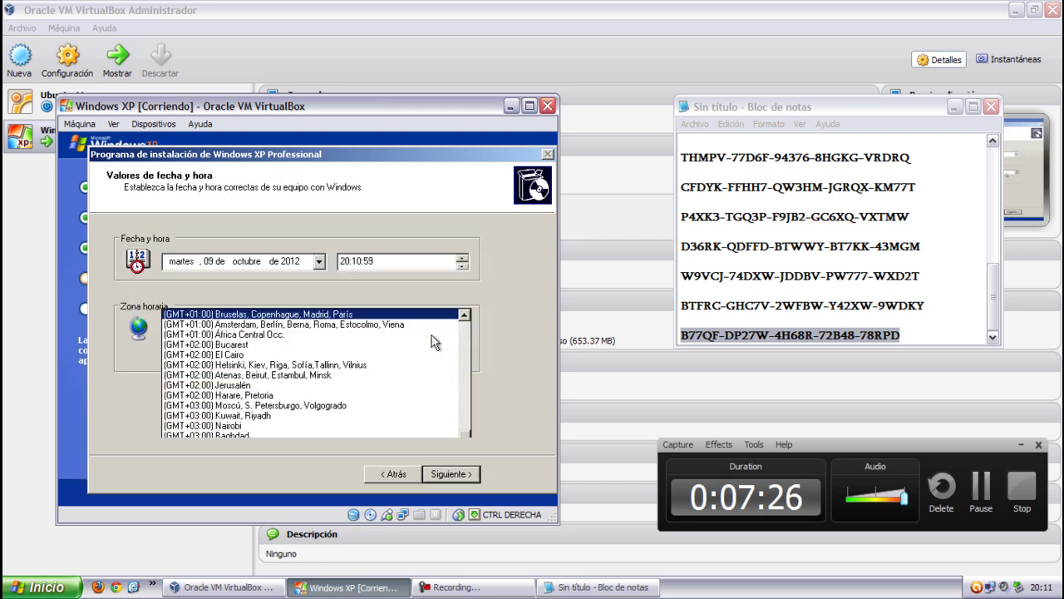
scroll(449, 341, up, 10)
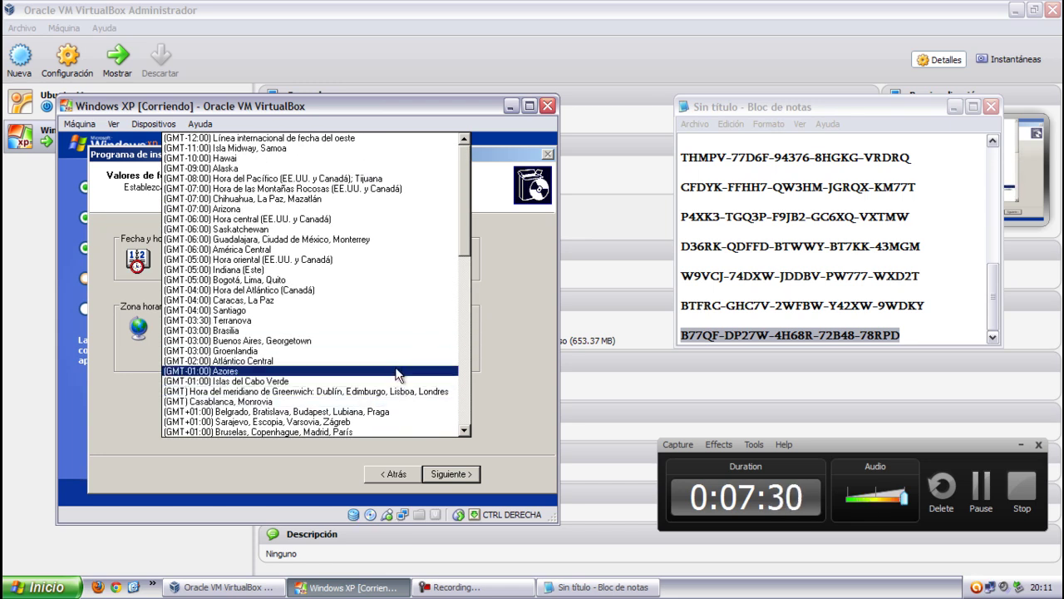
click(340, 341)
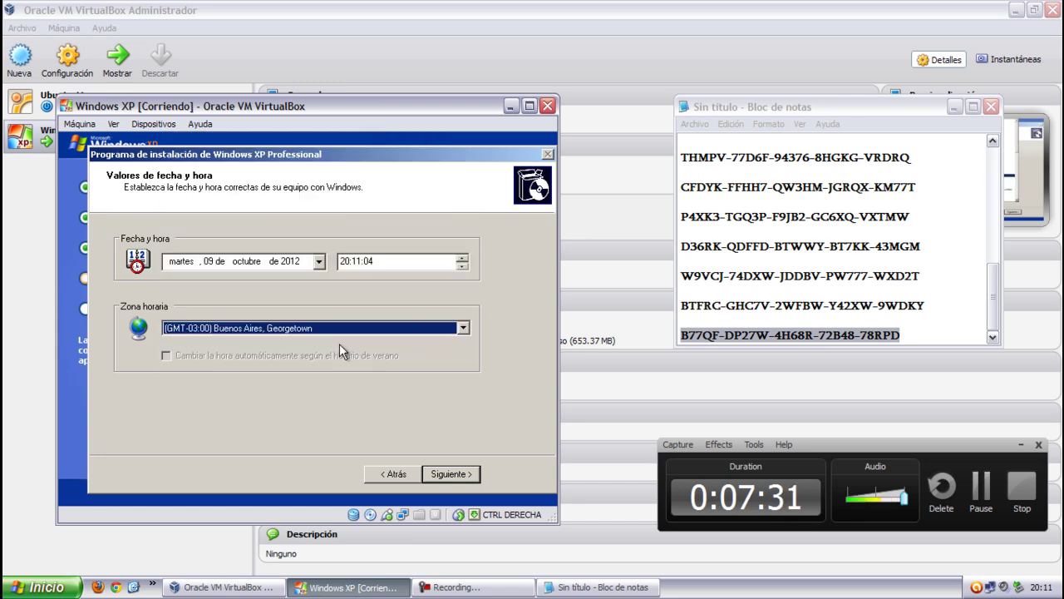
click(448, 474)
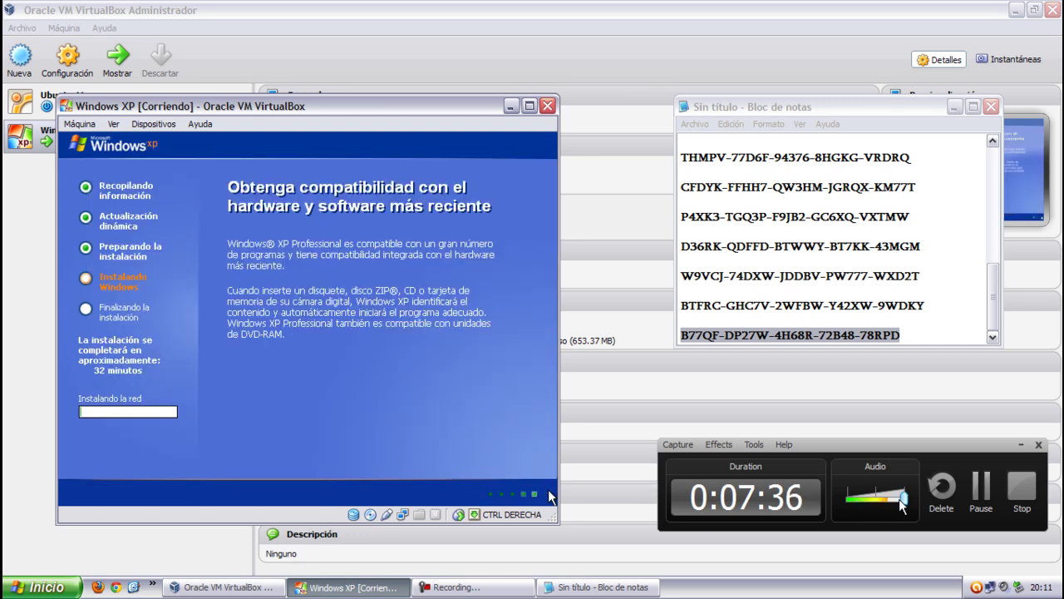
Wait through the setup slideshow until the Configuración de red dialog appears in the VM.
click(797, 508)
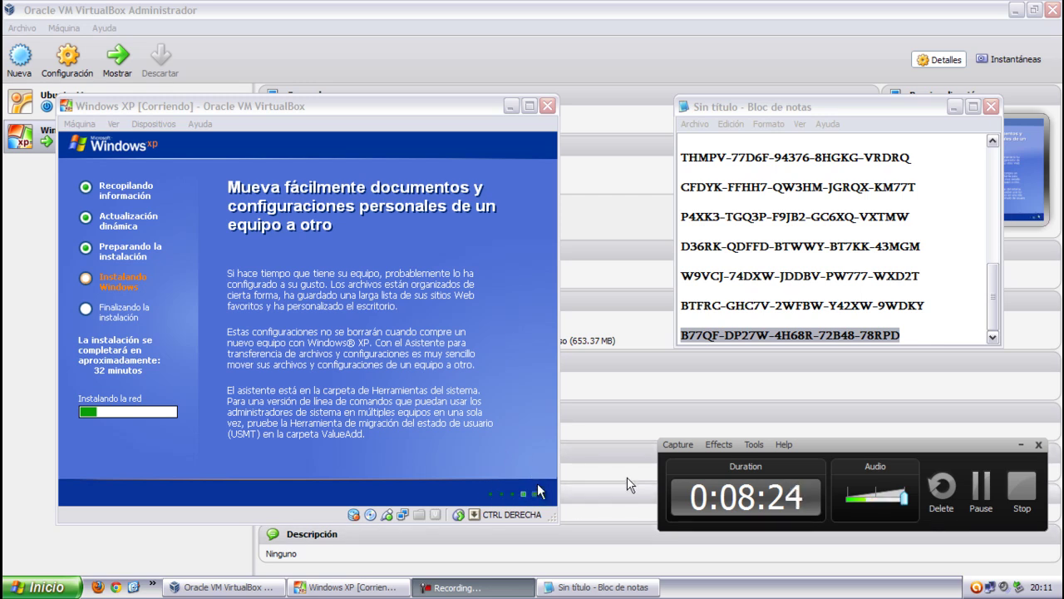
click(981, 494)
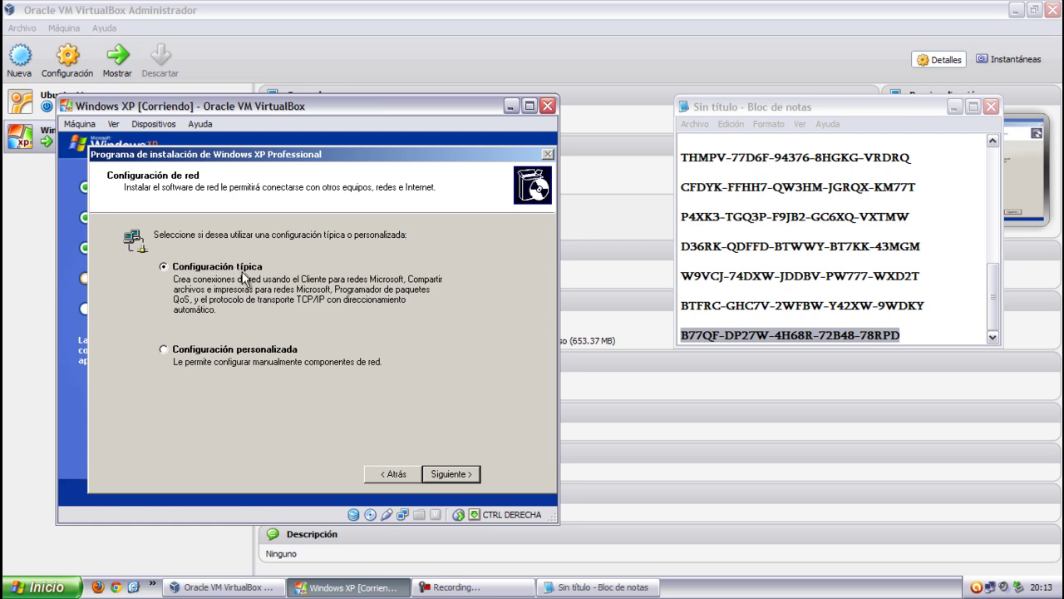
Keep Configuración típica and the GRUPO_TRABAJO workgroup, then let setup finish and reboot.
click(471, 477)
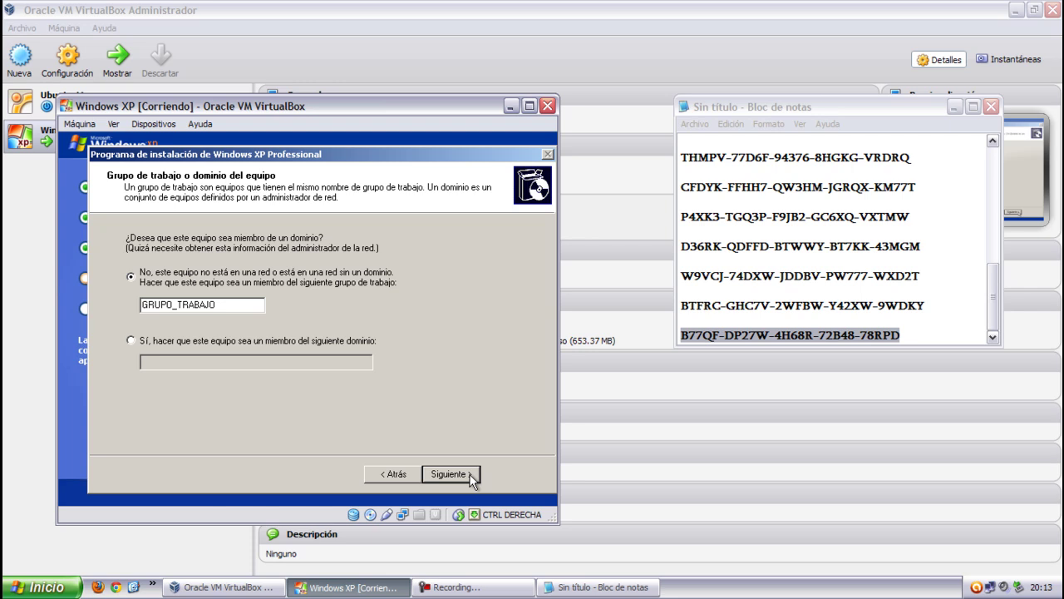
click(470, 476)
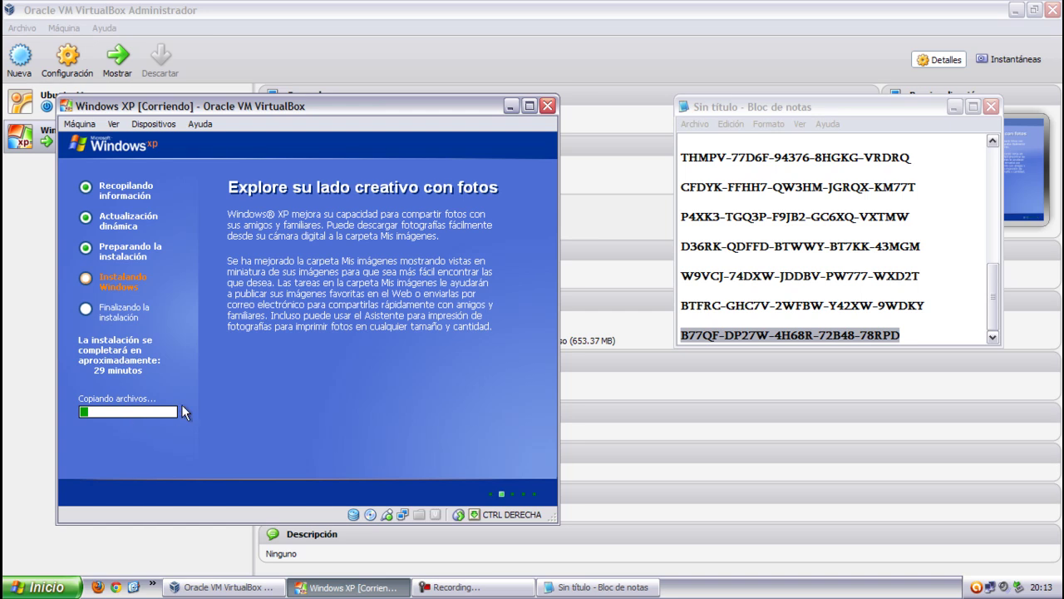
click(449, 587)
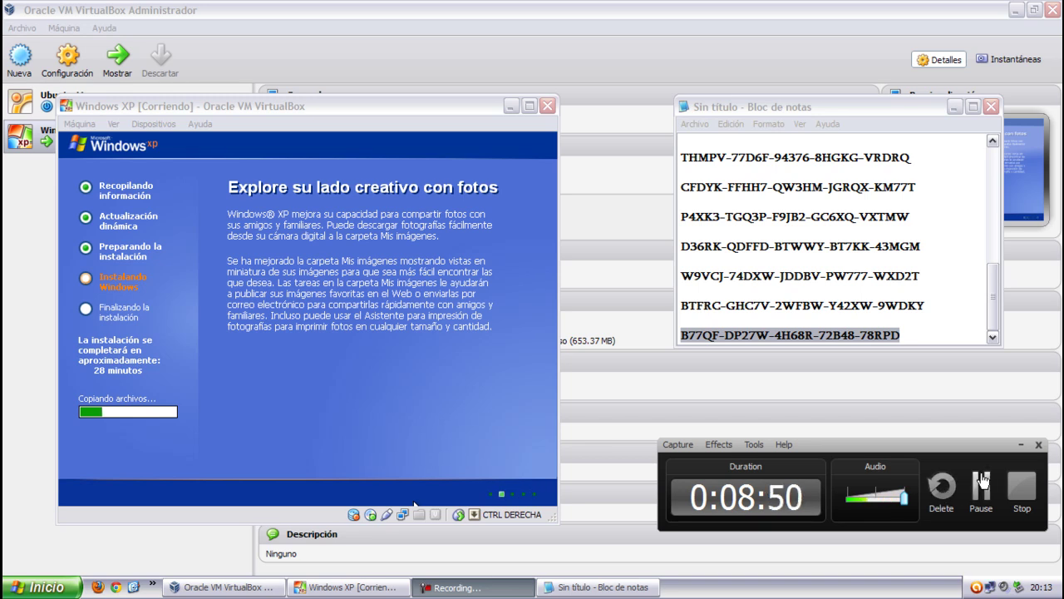
click(982, 481)
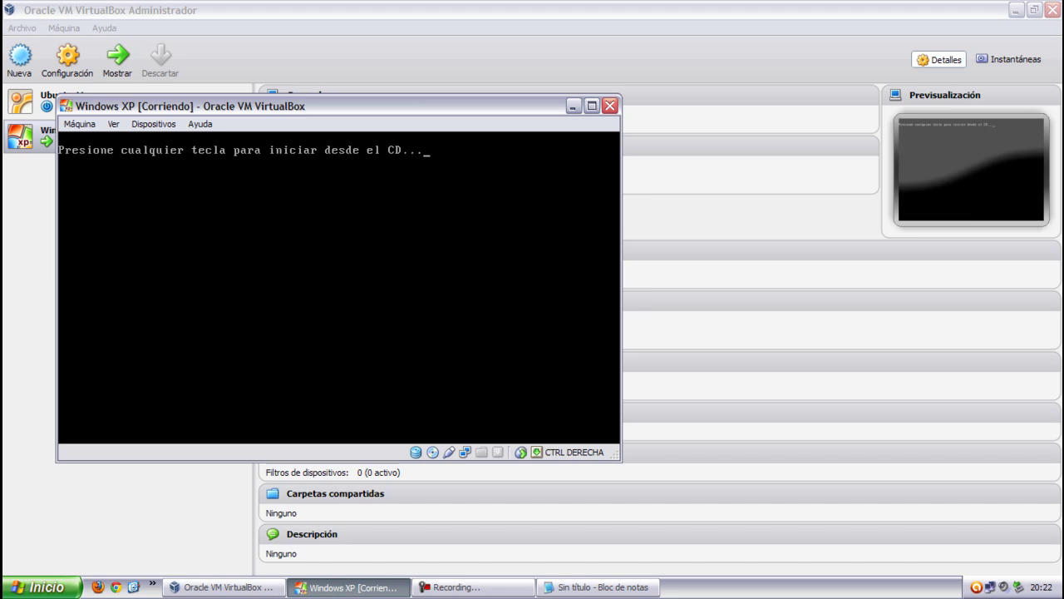
Boot XP from the hard disk, then accept and keep the automatic screen resolution change.
key(Return)
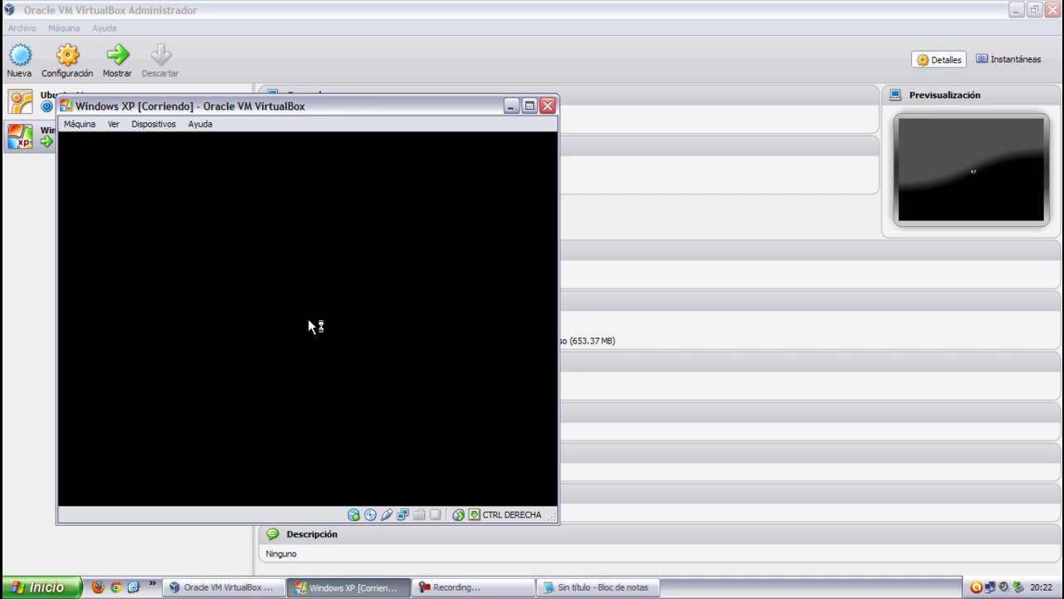
click(453, 587)
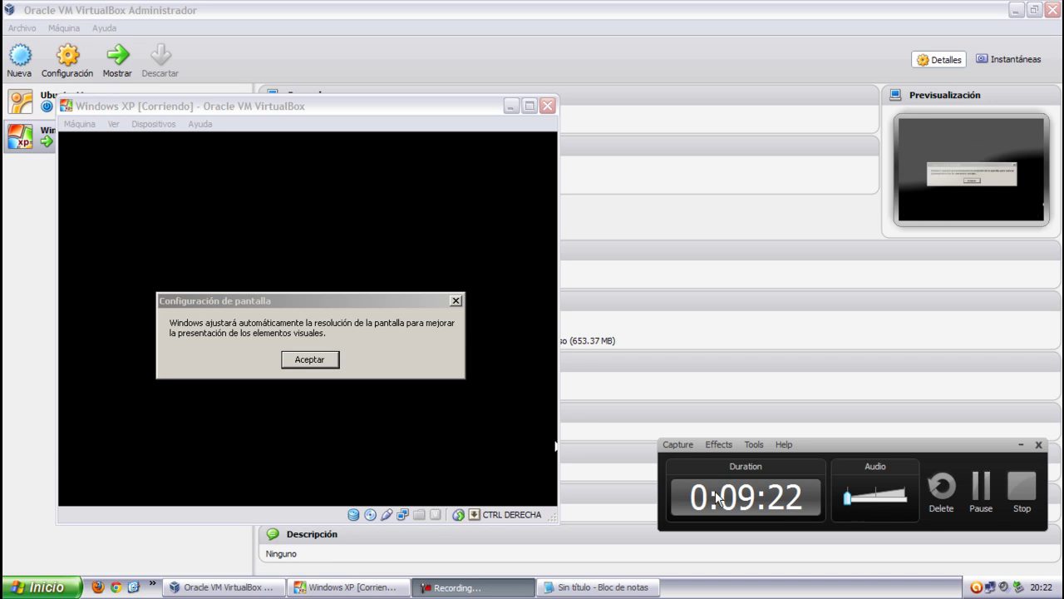
click(315, 360)
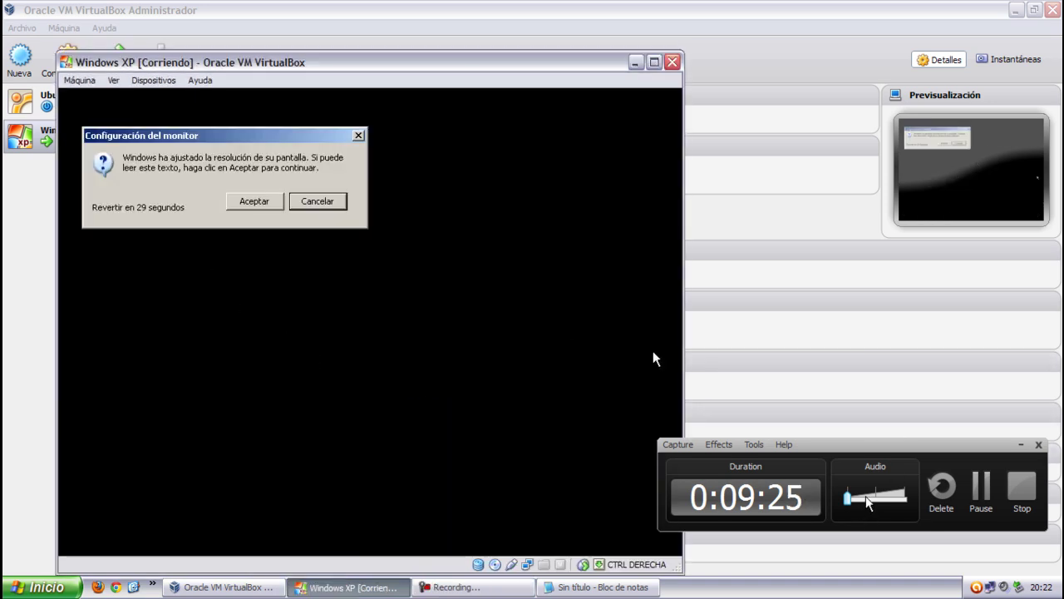
click(259, 201)
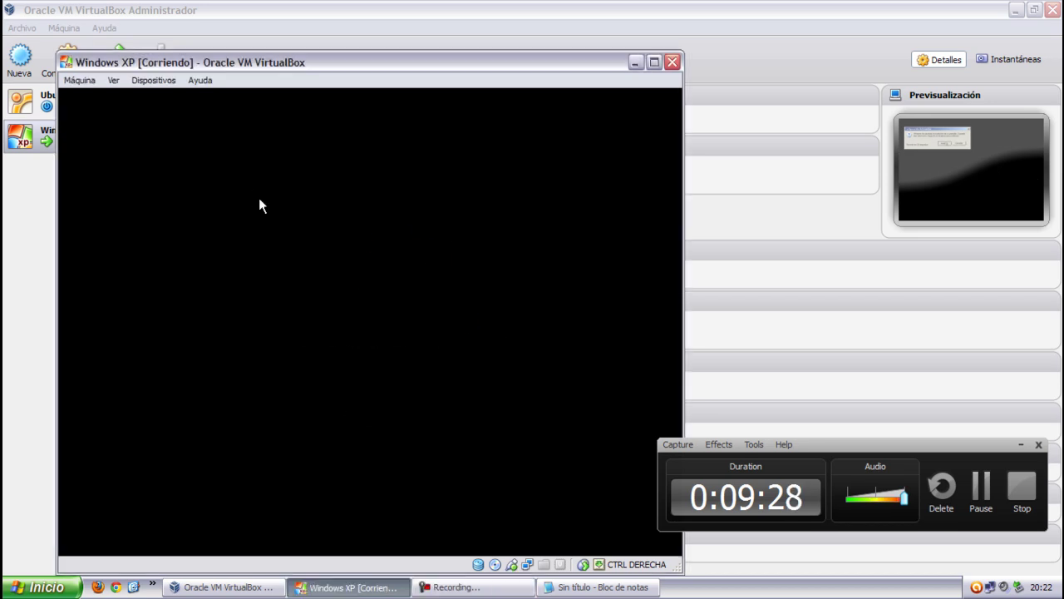
click(869, 502)
drag(869, 501, 830, 499)
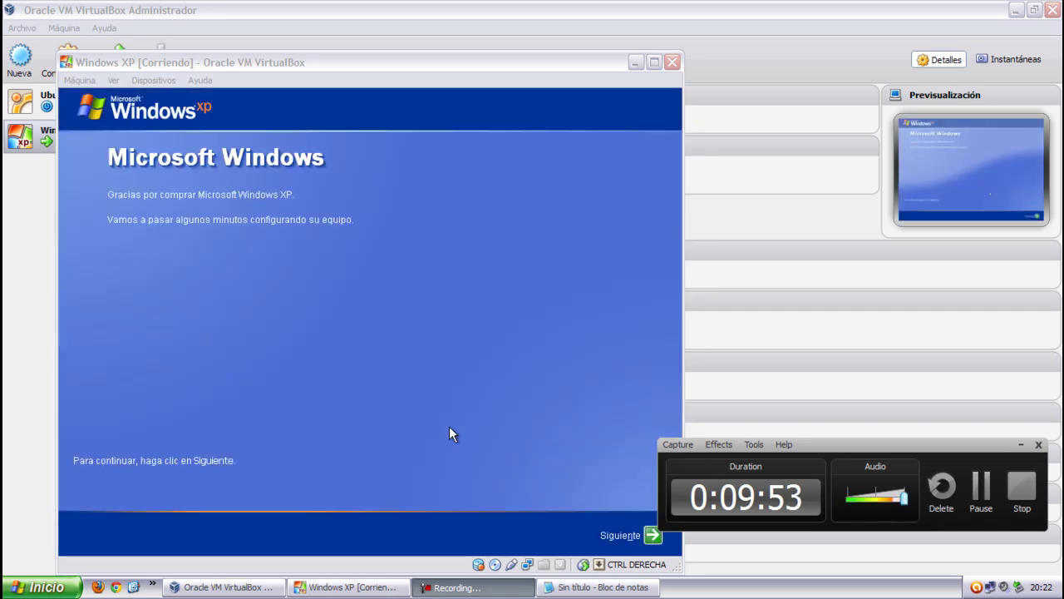
Start the welcome wizard and set Automatic Updates to 'No en este momento'.
click(454, 437)
click(653, 534)
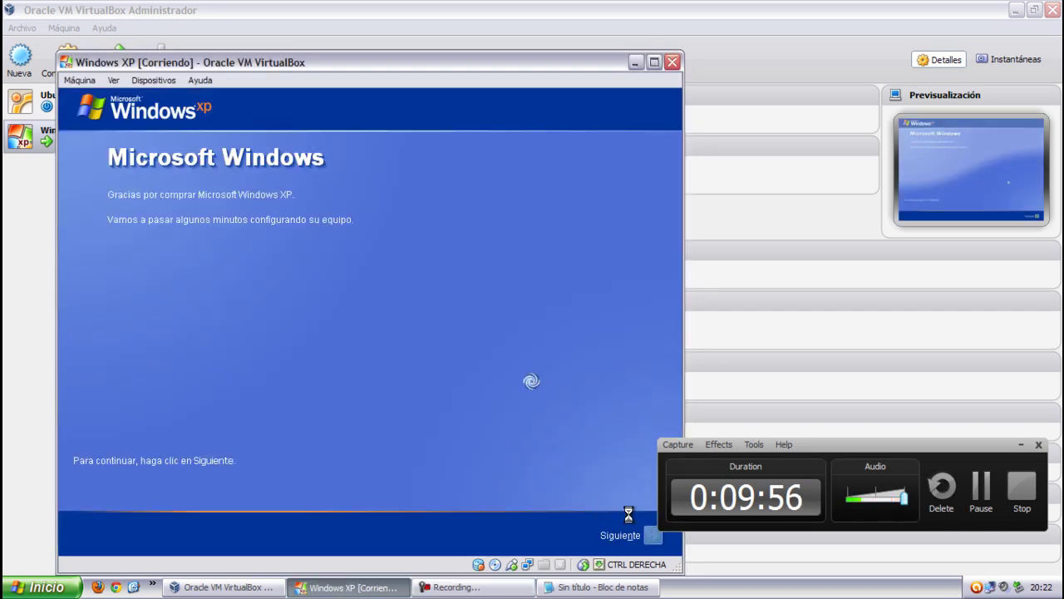
click(264, 372)
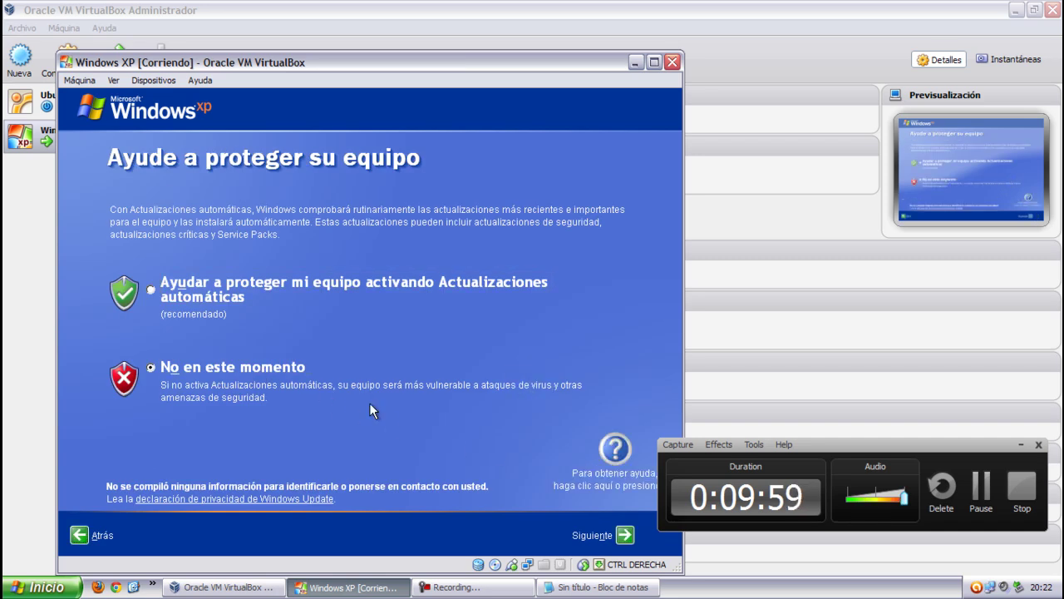
click(240, 293)
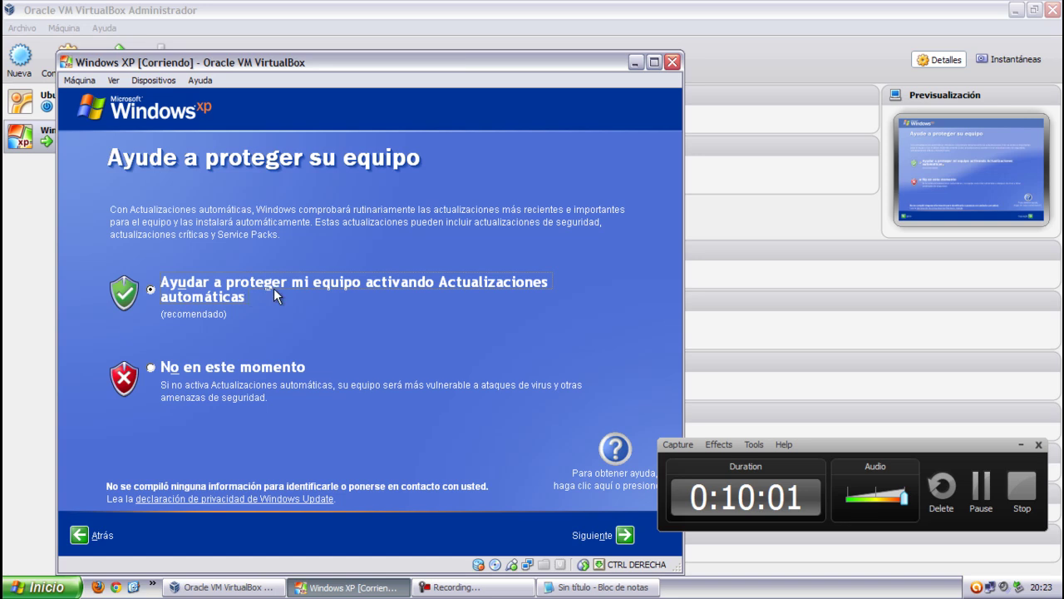
click(279, 371)
click(627, 535)
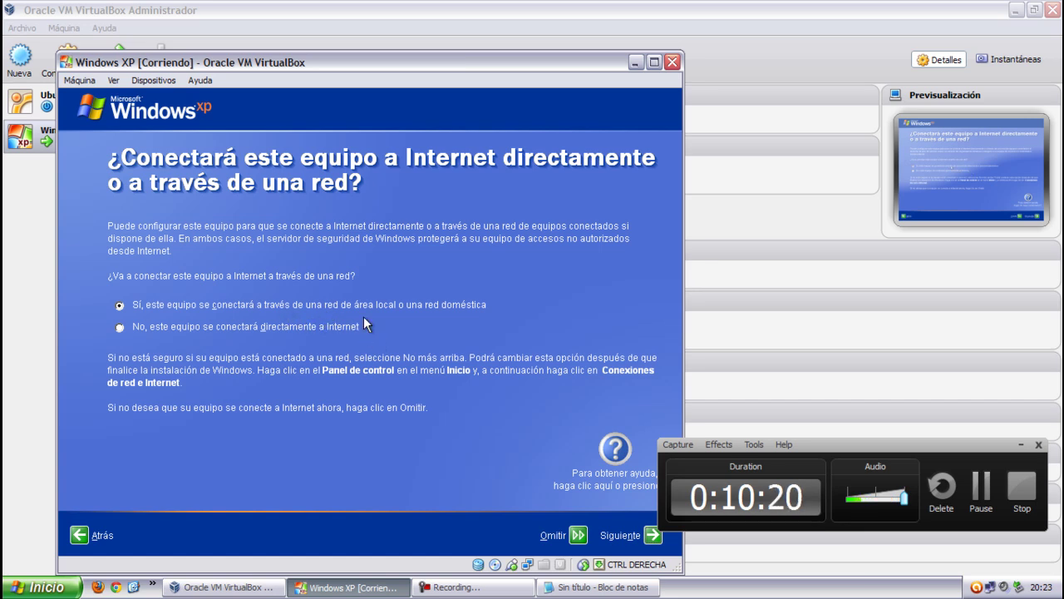
Choose a direct Internet connection and decline Microsoft registration with 'No, quizá en otro momento'.
click(280, 324)
click(652, 534)
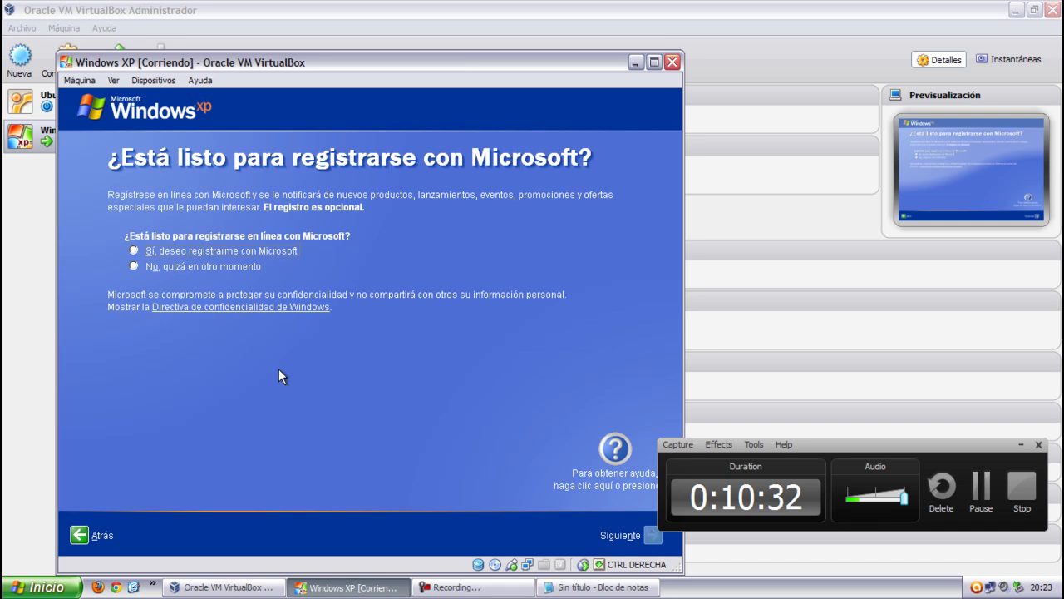
click(214, 267)
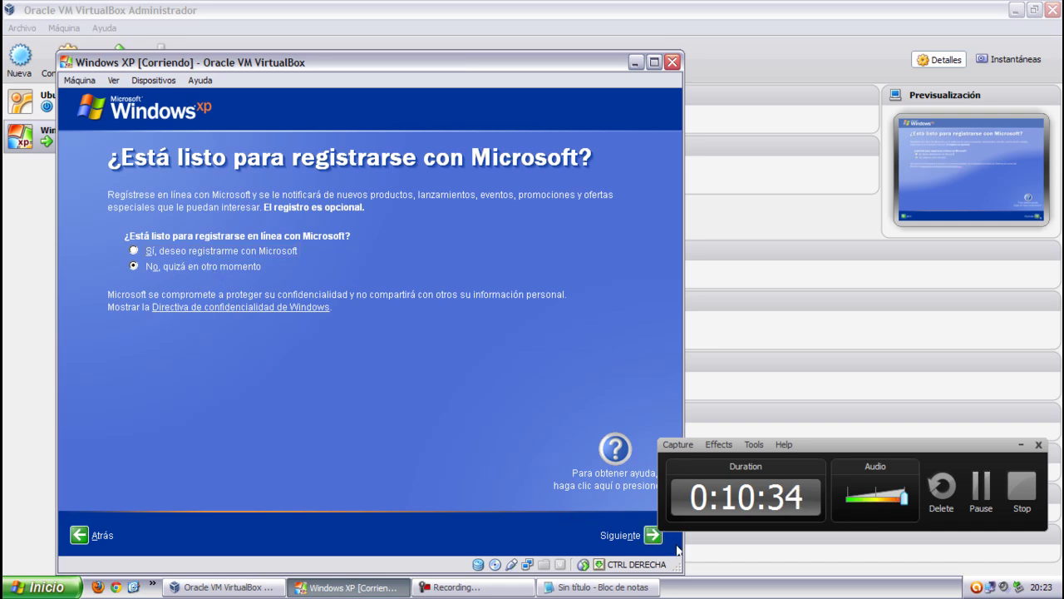
click(648, 536)
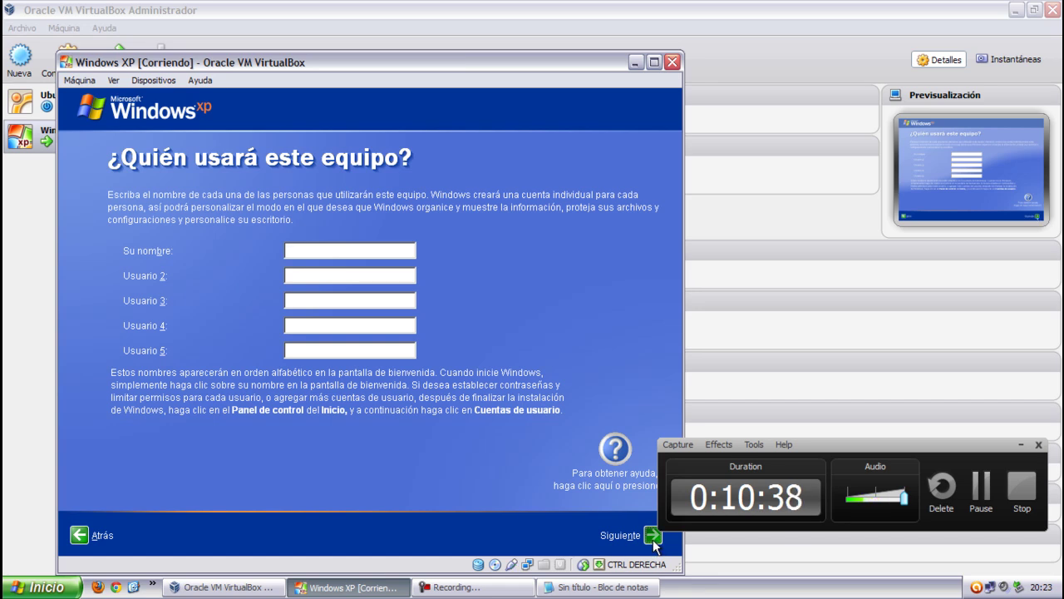
Try 2010barba as the first user name, which is rejected as matching the computer name.
click(652, 536)
click(314, 251)
text(2010barba)
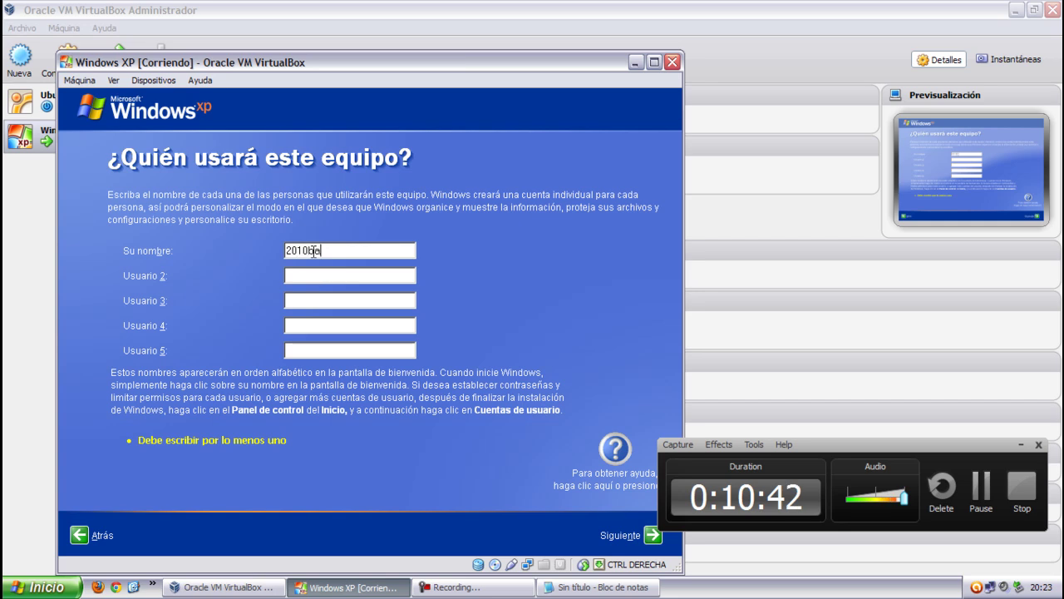
click(655, 536)
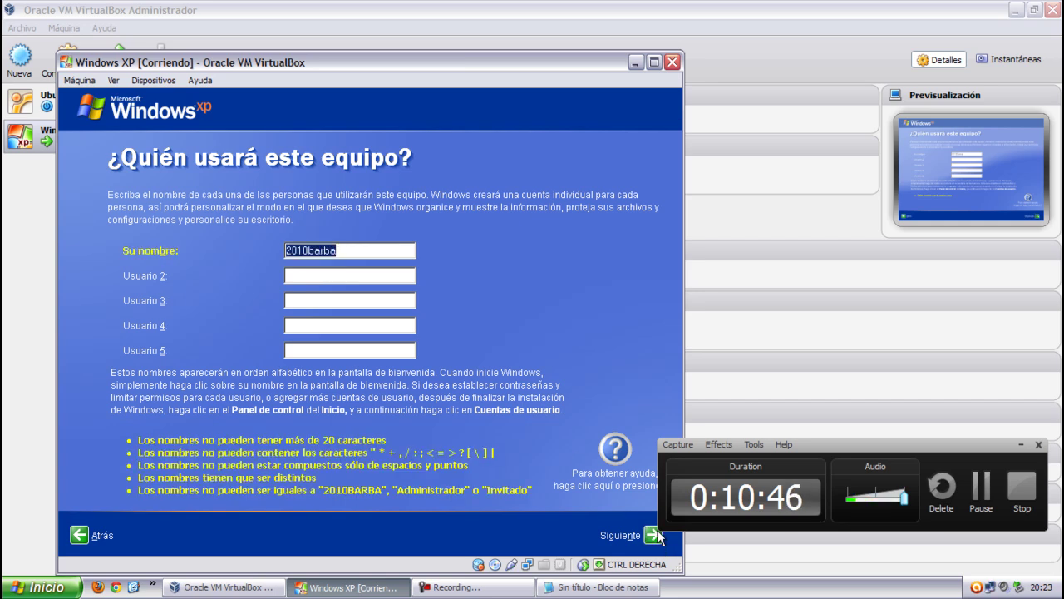
Replace it with the user's own name and finish the welcome wizard.
drag(340, 251, 165, 247)
text(M)
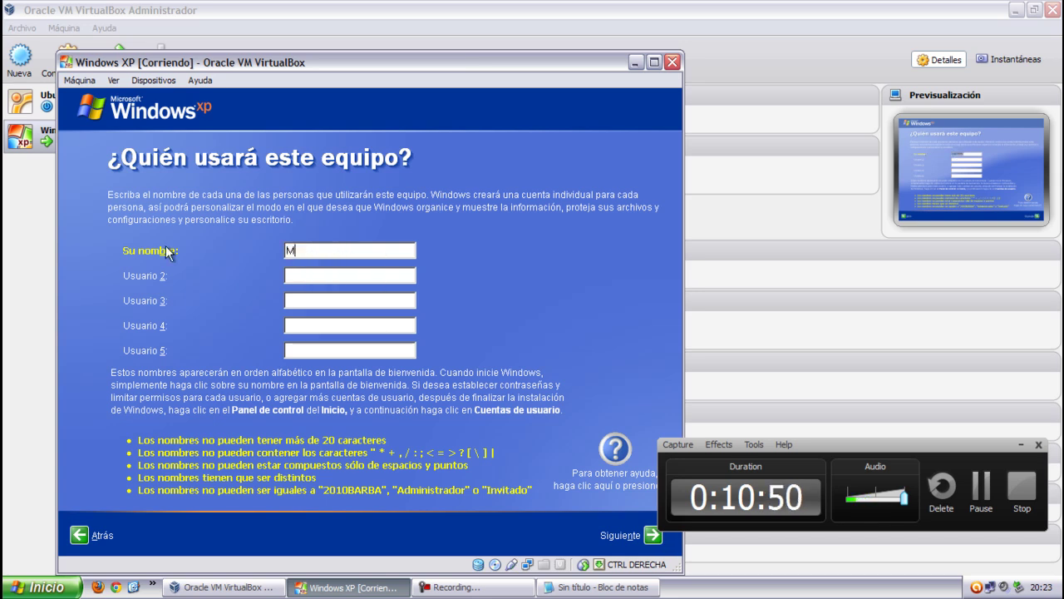
text(ansilla)
click(647, 536)
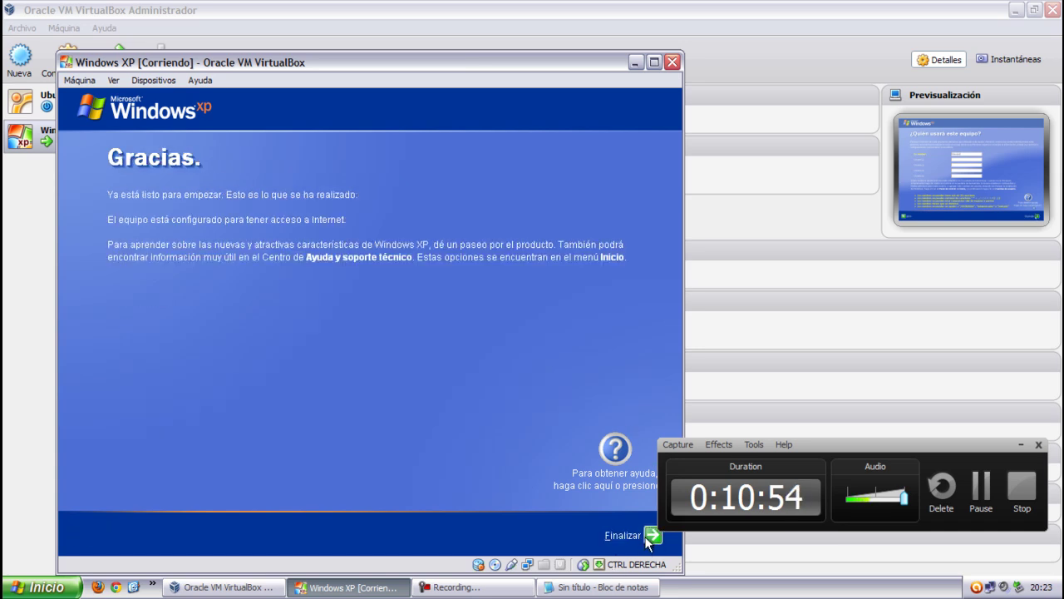
click(651, 536)
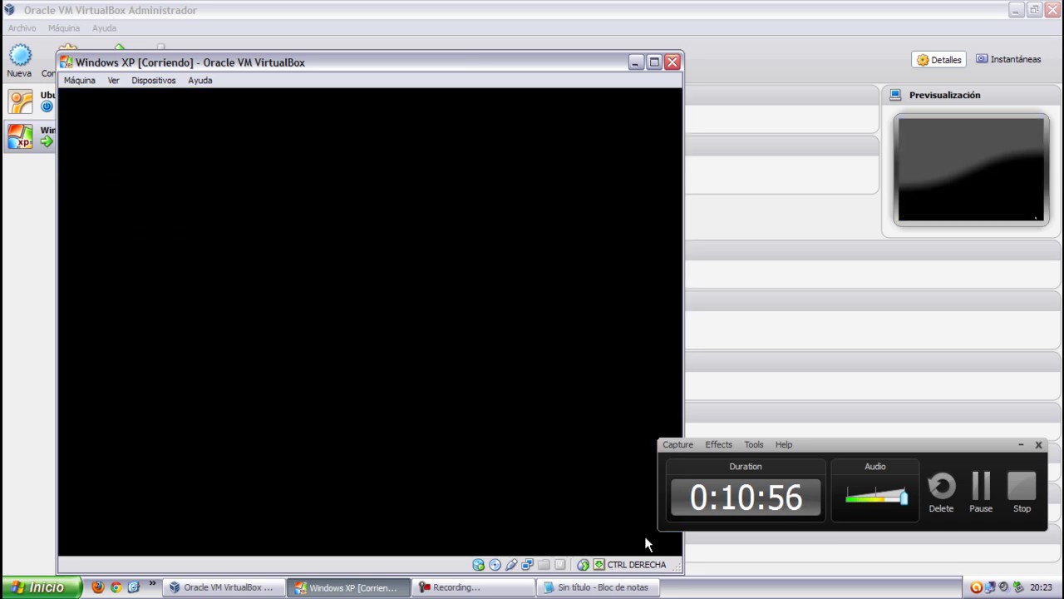